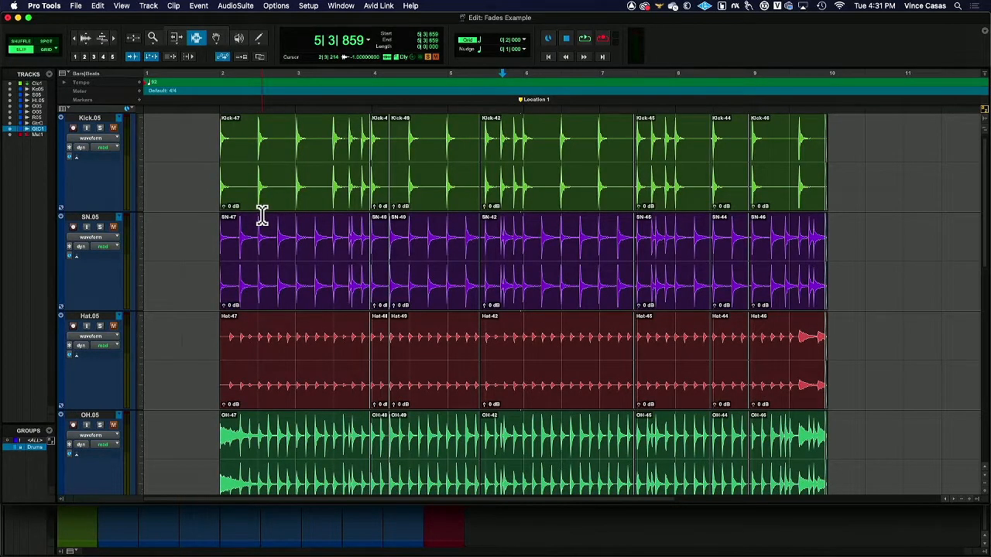
scroll(263, 216, "up", 1)
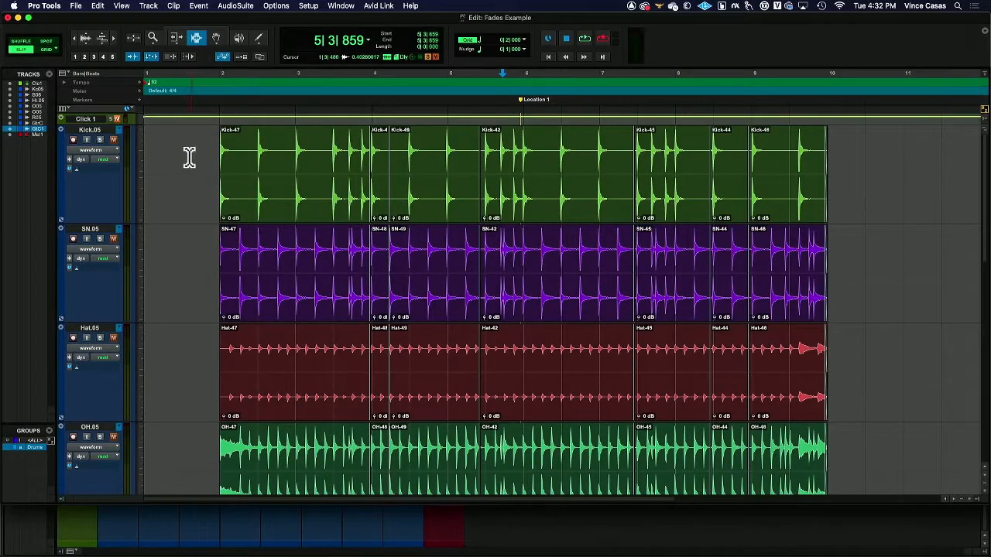
Step: Switch the edit mode from Slip to Grid
left_click(47, 49)
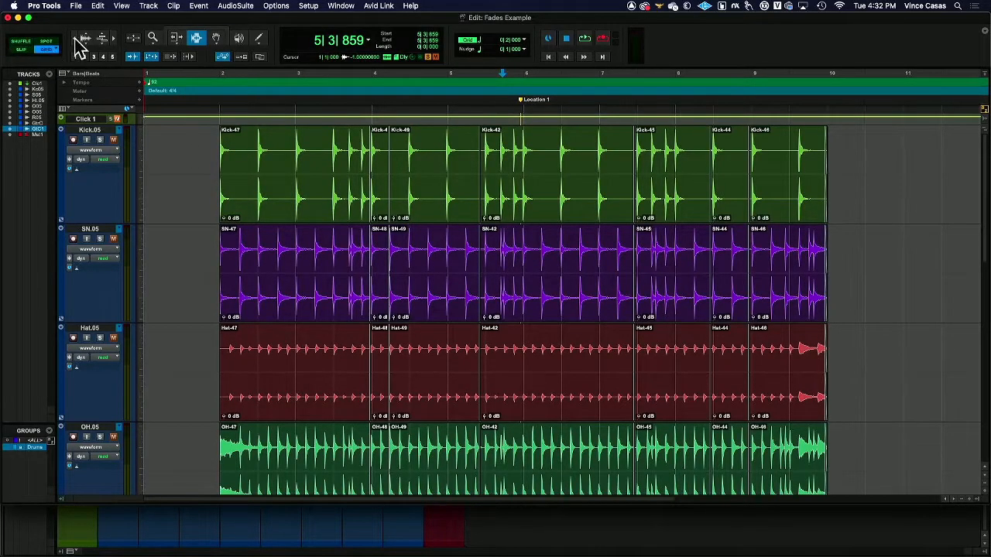
scroll(219, 200, "down", 10)
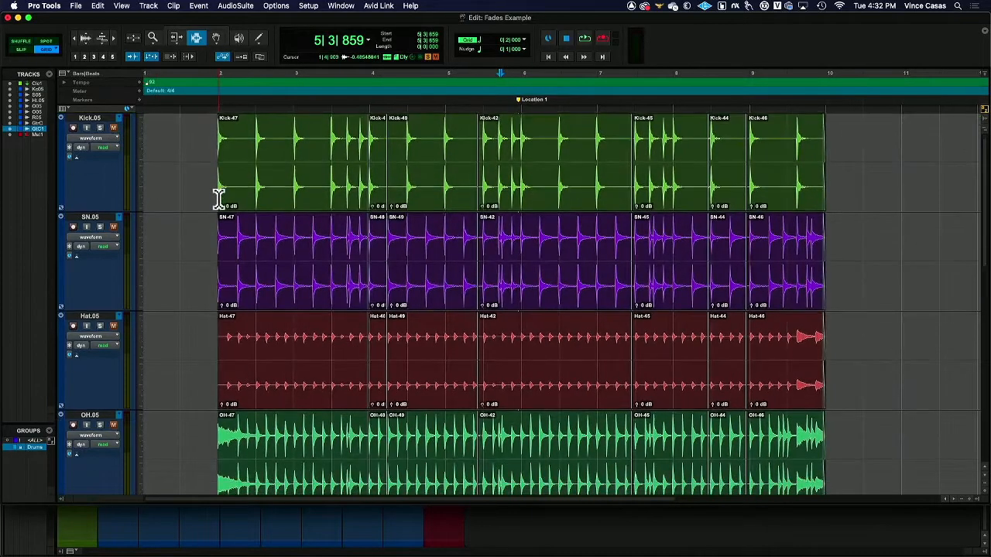
scroll(220, 200, "up", 10)
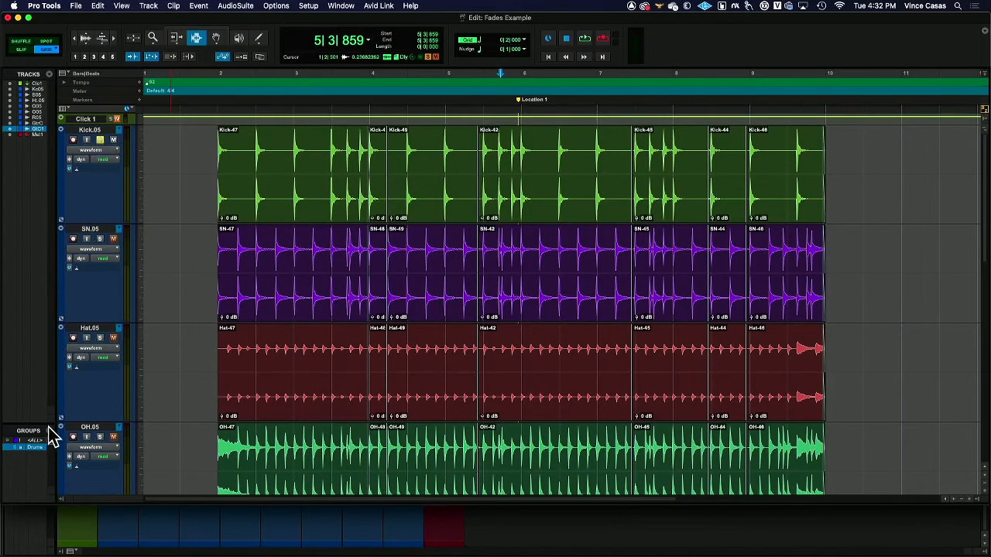
Step: Mute the two guitar tracks, Guitar Comp and GuitarCmp.dp1
scroll(66, 436, "down", 3)
scroll(66, 436, "down", 3)
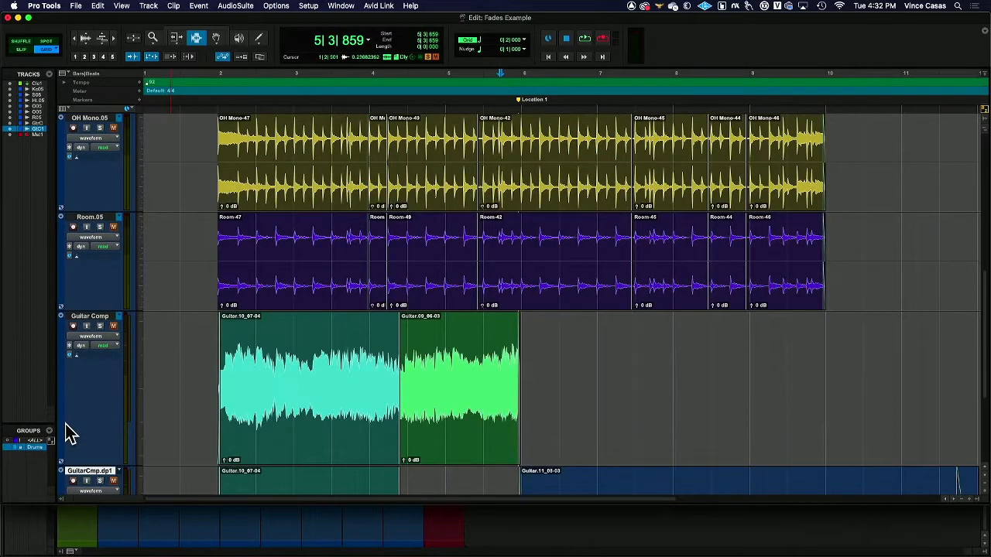
scroll(67, 434, "down", 3)
scroll(74, 403, "up", 10)
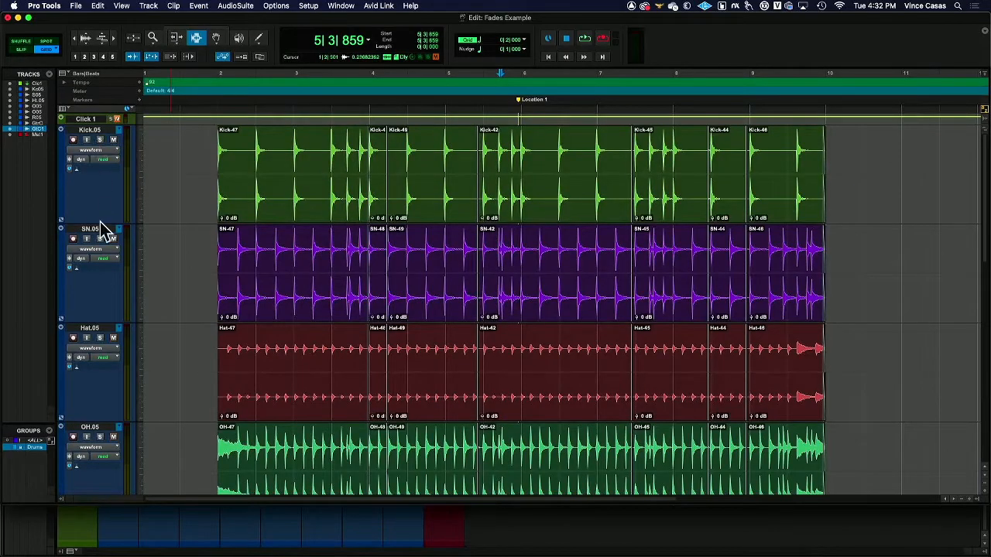
scroll(106, 217, "down", 10)
scroll(103, 228, "up", 3)
scroll(106, 230, "down", 3)
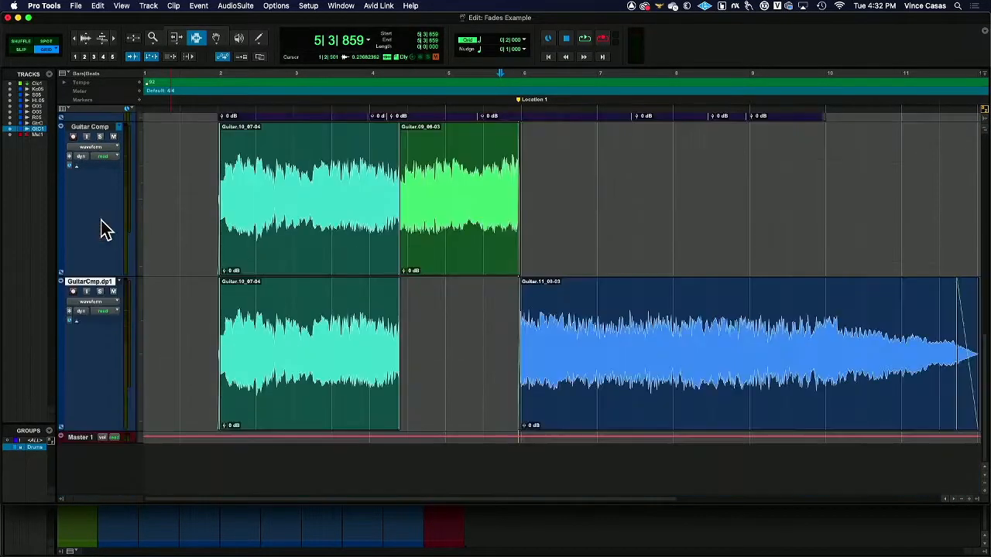
left_click(113, 291)
left_click(113, 136)
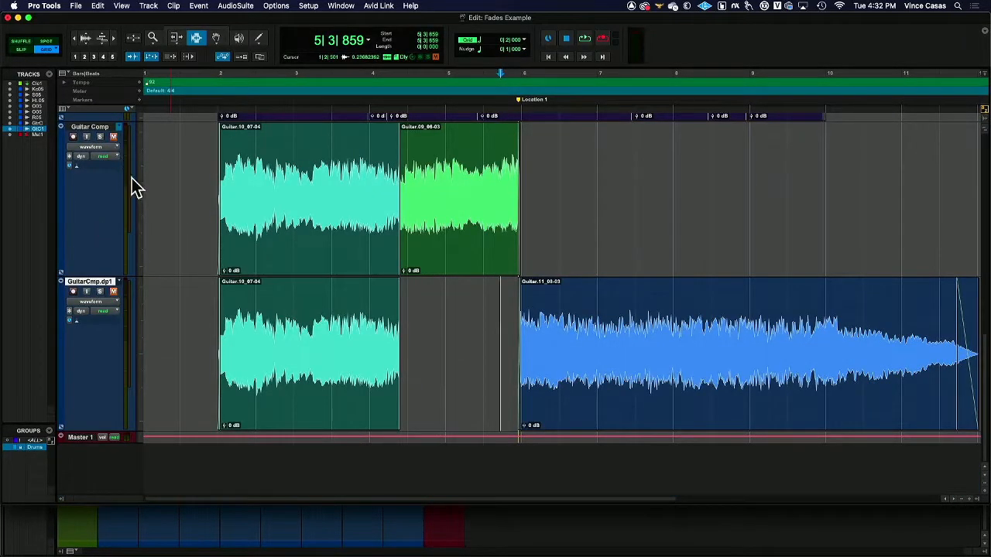
Step: Select the grouped drum clips from bar 2 to bar 10 and briefly play back the selection
scroll(155, 190, "up", 10)
left_click(75, 37)
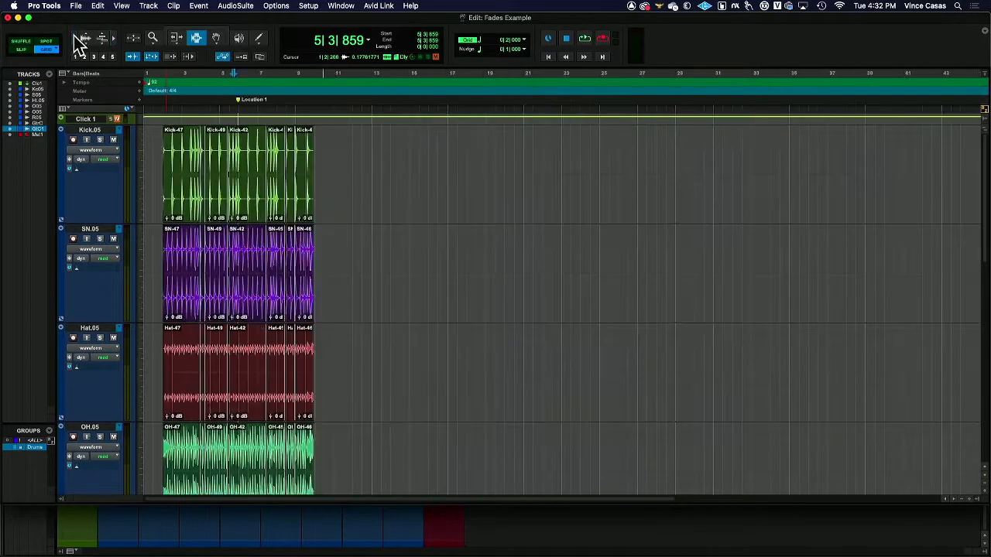
left_click_drag(162, 166, 315, 190)
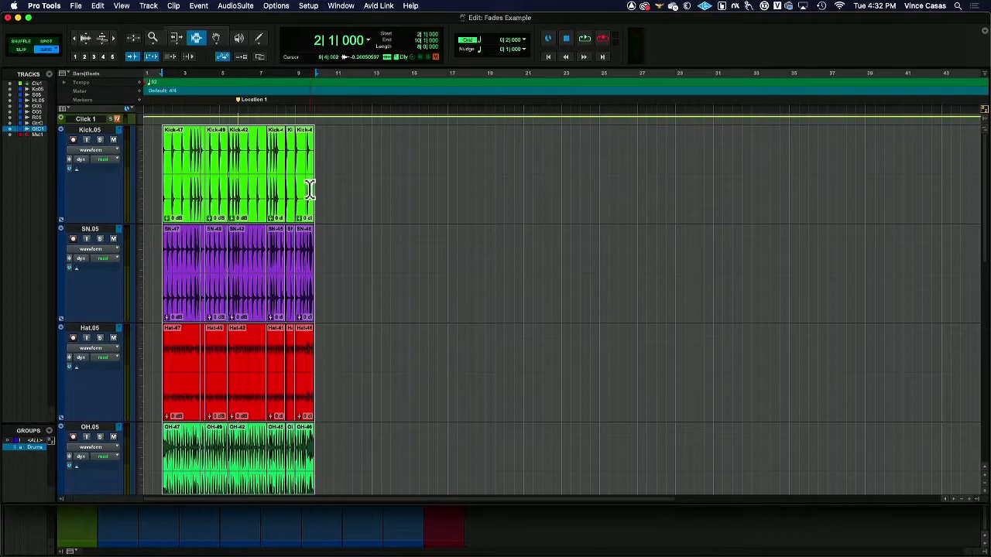
key("space")
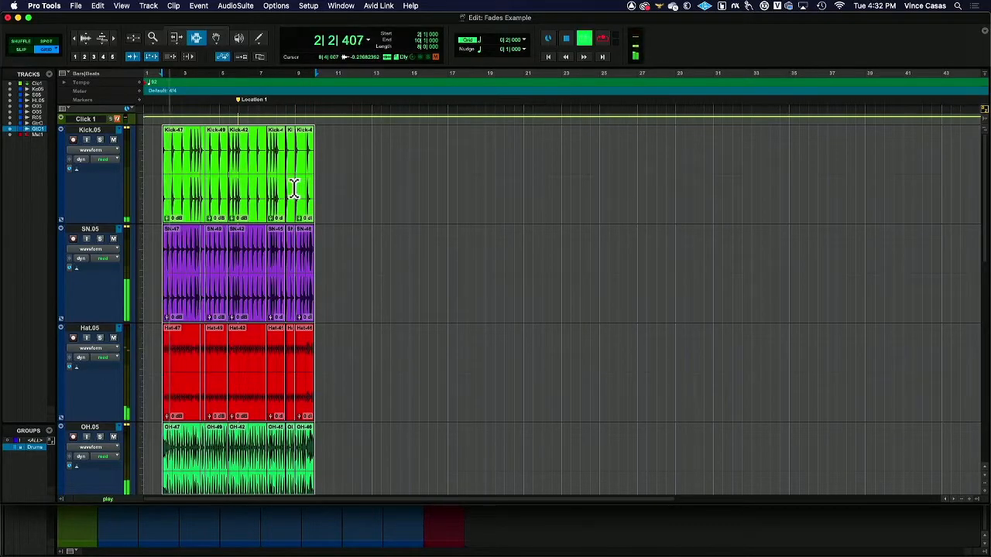
key("space")
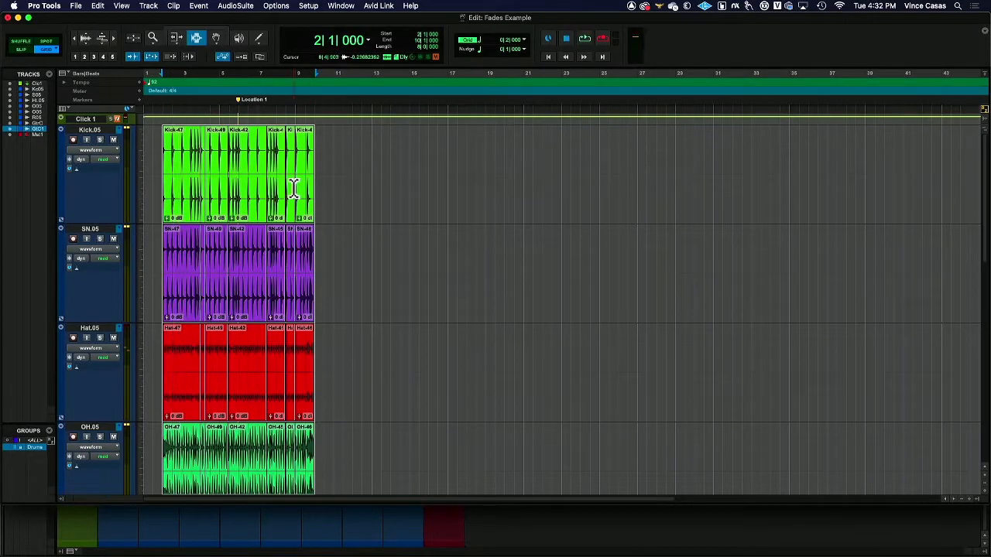
Step: Reselect the eight bars of drum clips and set the main counter format to Bars|Beats
left_click_drag(161, 176, 315, 172)
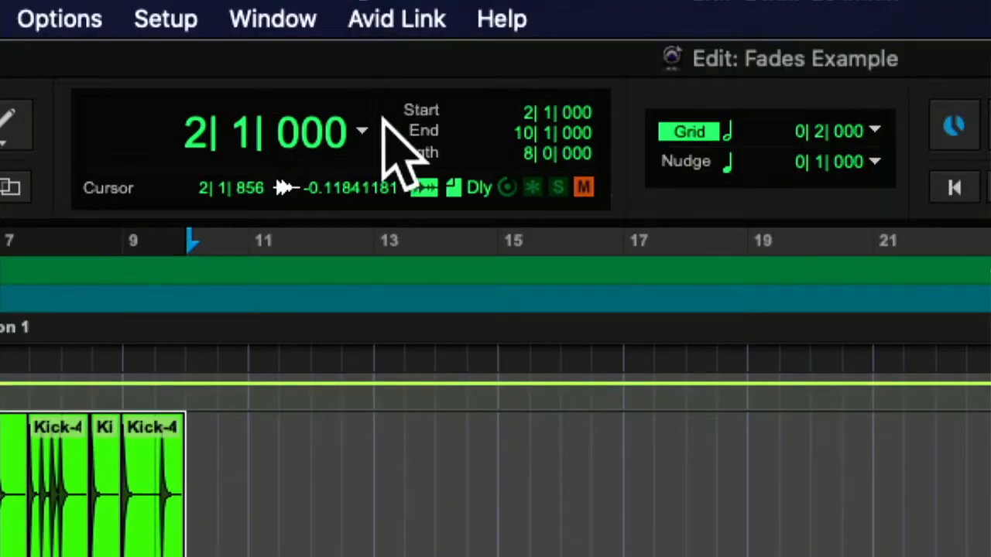
left_click(367, 34)
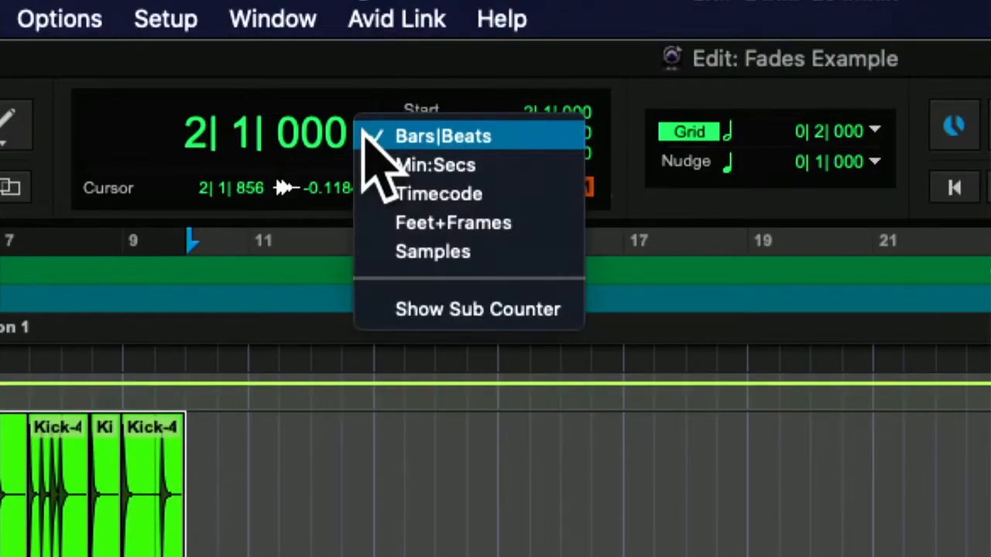
left_click(376, 136)
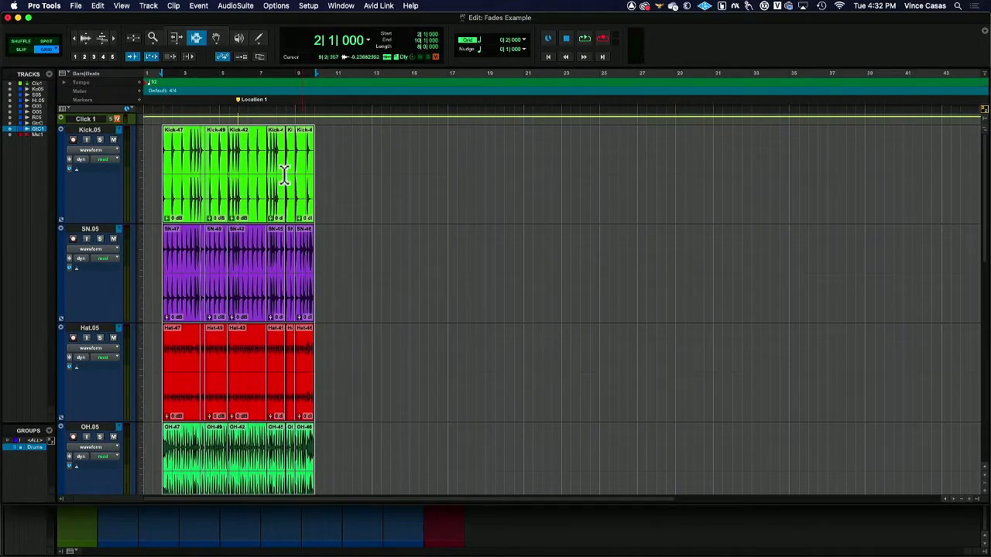
Step: Try filling bars 10 to 170 with copies of the selected drum clips using Repeat, and undo it
left_click(178, 44)
left_click_drag(177, 43, 222, 21)
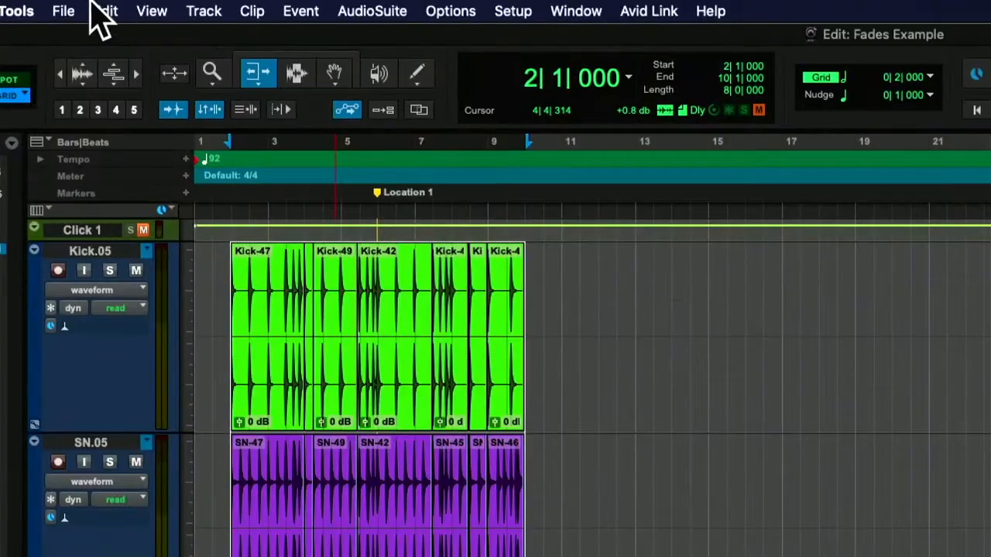
left_click(97, 6)
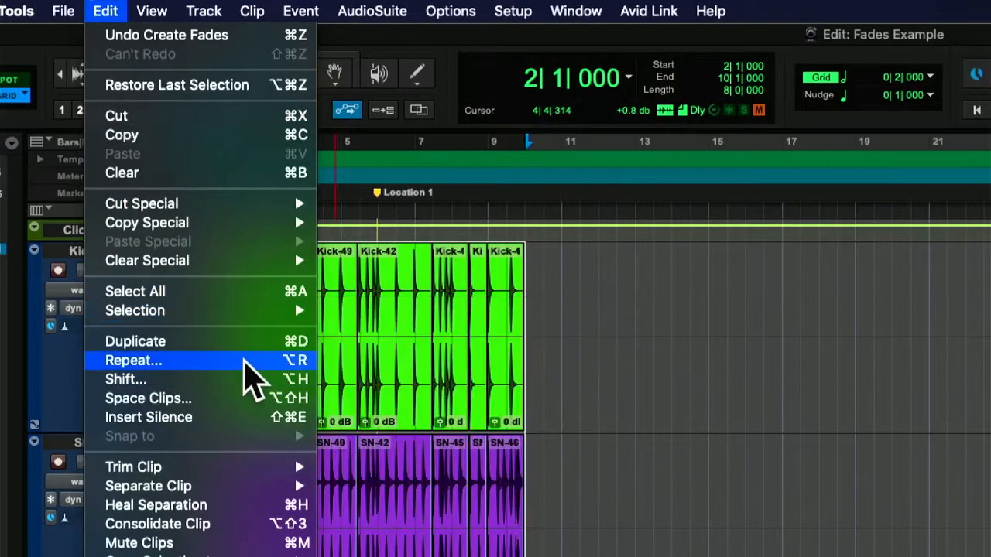
left_click(345, 360)
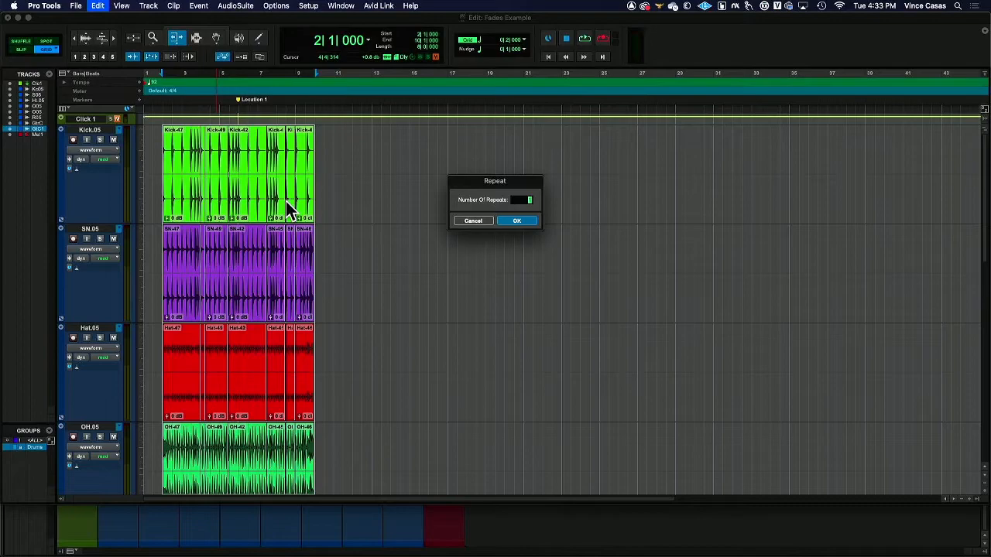
key("Return")
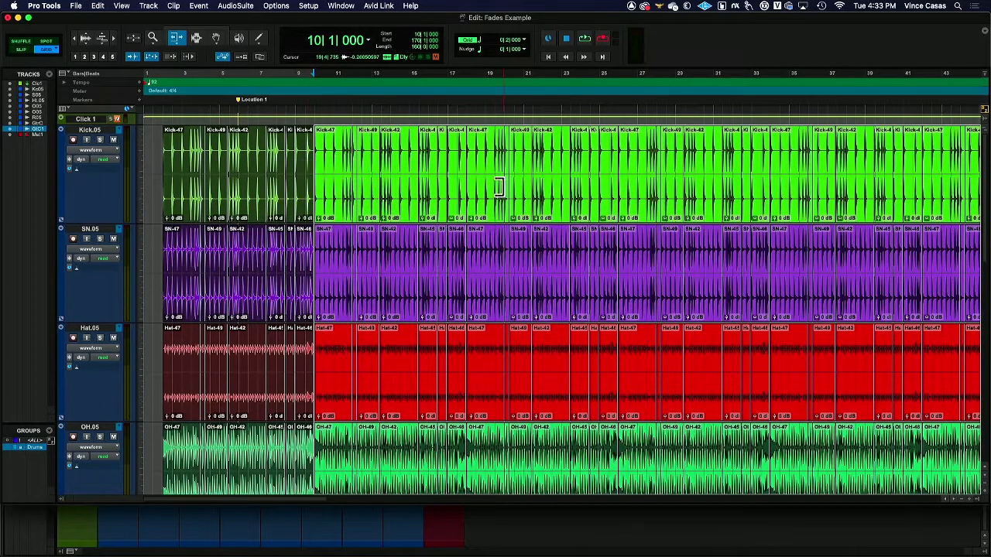
left_click(198, 37)
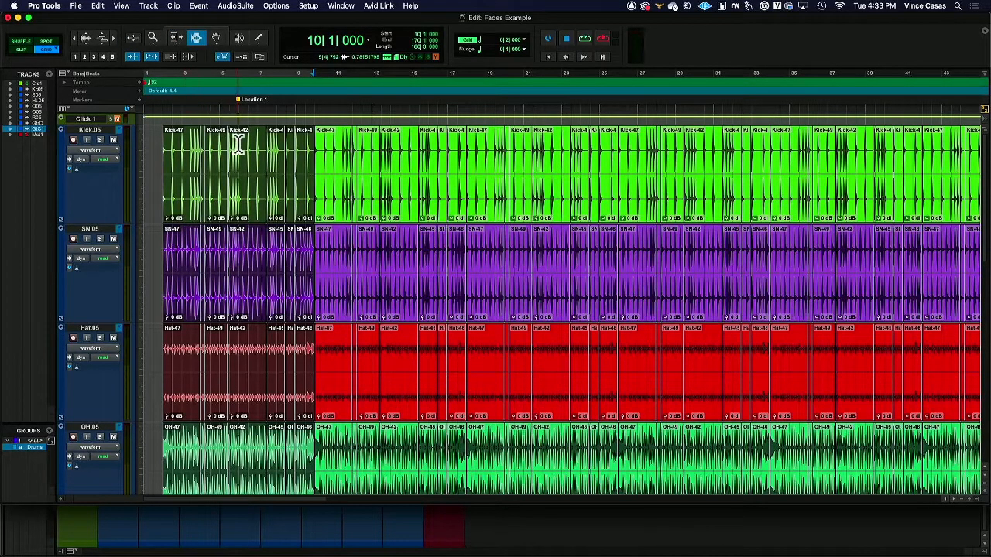
key("super+z")
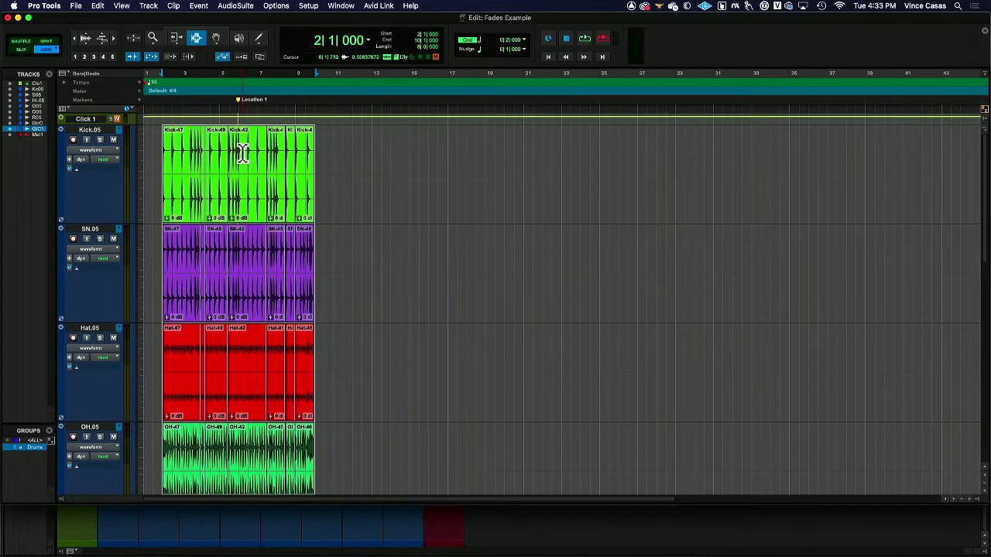
Step: Duplicate the eight-bar drum selection over and over until the drum clips extend to bar 386
key("super+d")
key("super+d")
key("super+d")
key("super+d")
key("super+d")
key("super+d")
left_click(75, 37)
left_click(75, 37)
key("super+d")
key("super+d")
left_click(75, 37)
left_click(75, 37)
left_click(75, 37)
key("super+d")
key("super+d")
key("super+d")
key("super+d")
key("super+d")
key("super+d")
key("super+d")
key("super+d")
key("super+d")
key("super+d")
key("super+d")
key("super+d")
key("super+d")
key("super+d")
key("super+d")
key("super+d")
key("super+d")
key("super+d")
key("super+d")
key("super+d")
key("super+d")
key("super+d")
key("super+d")
key("super+d")
key("super+d")
key("super+d")
key("super+d")
key("super+d")
key("super+d")
key("super+d")
key("super+d")
key("super+d")
key("super+d")
key("super+d")
key("super+d")
key("super+d")
key("super+d")
key("super+d")
key("super+d")
key("super+bracketright")
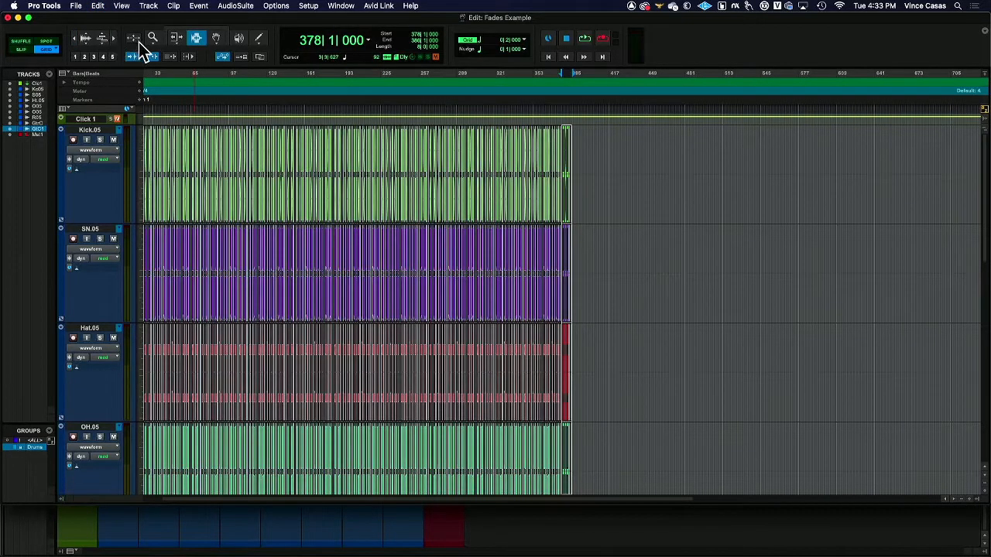
Step: Select all the clips on the grouped drum tracks, from bar 2 to bar 386
triple_click(359, 241)
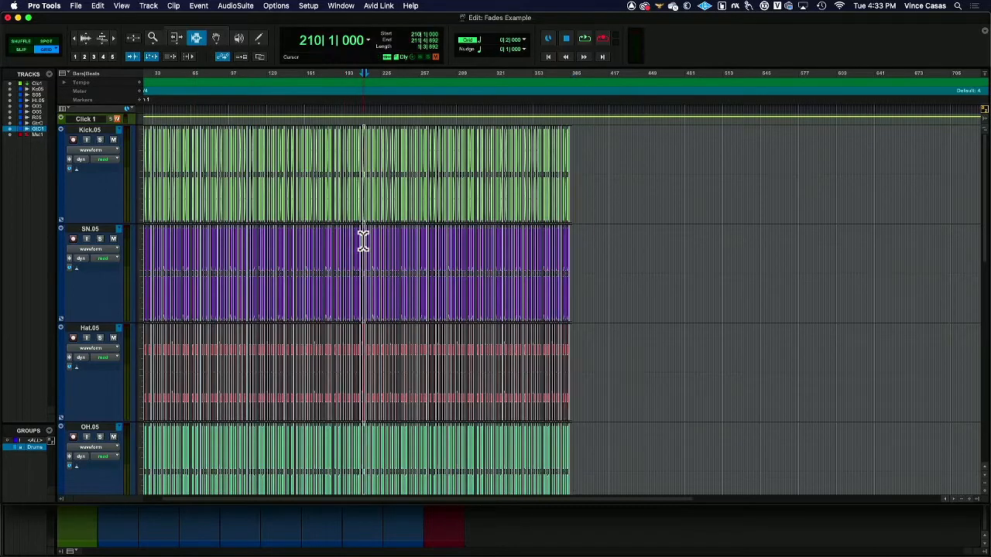
left_click(620, 213)
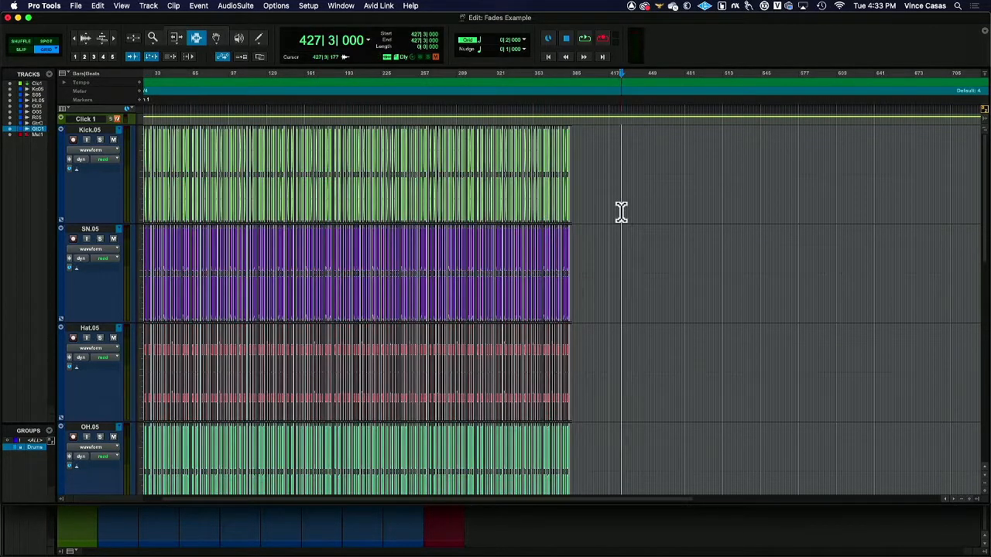
left_click(297, 205)
triple_click(297, 205)
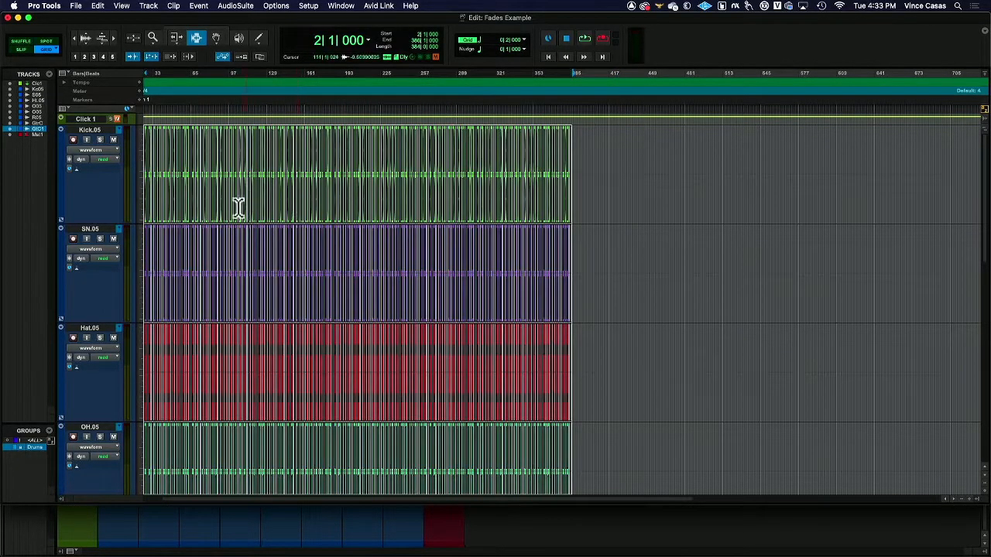
Step: Examine the clip boundaries near the end of the duplicated drum tracks, both up close and in overview
left_click(114, 38)
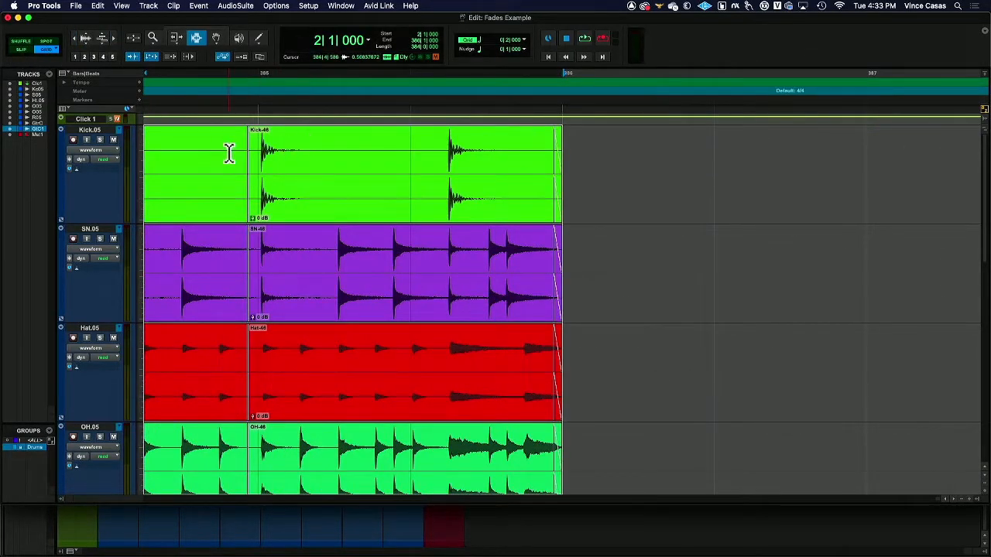
scroll(232, 151, "left", 10)
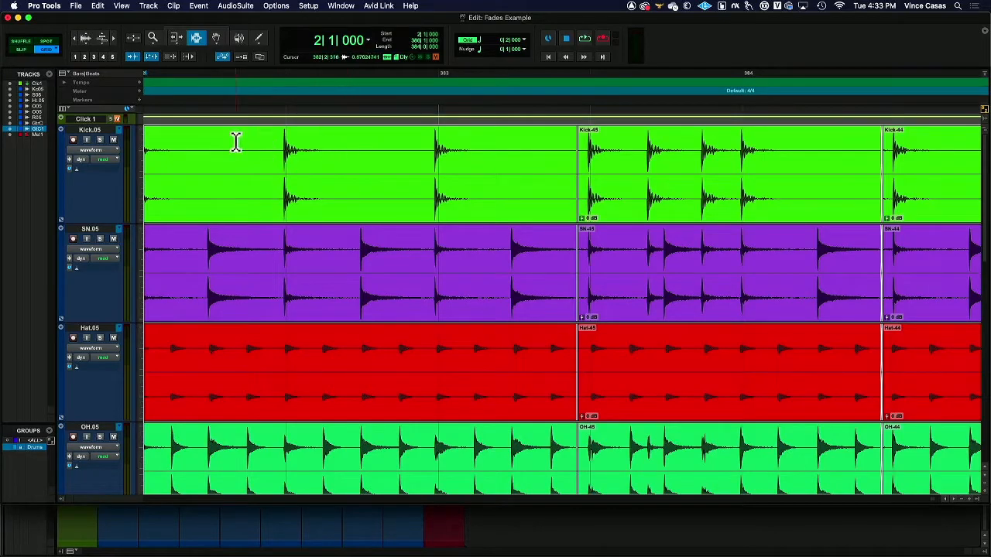
scroll(242, 143, "left", 10)
left_click(73, 38)
left_click(73, 38)
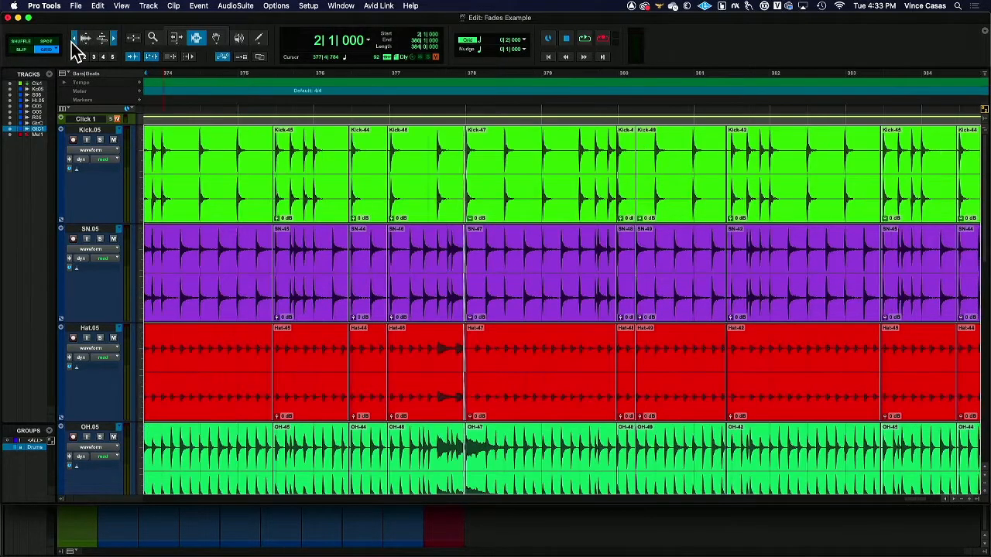
left_click(74, 39)
left_click(73, 39)
left_click(73, 39)
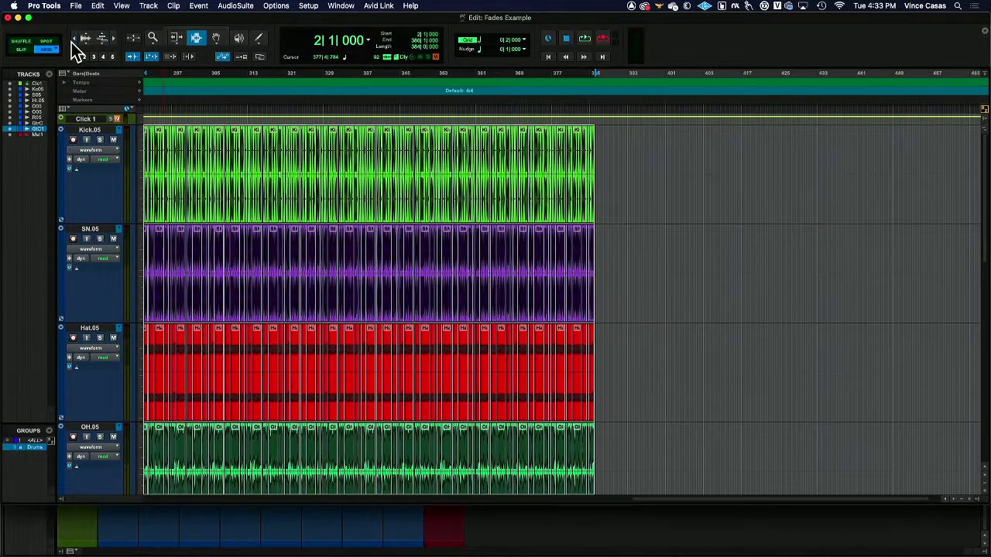
left_click(74, 39)
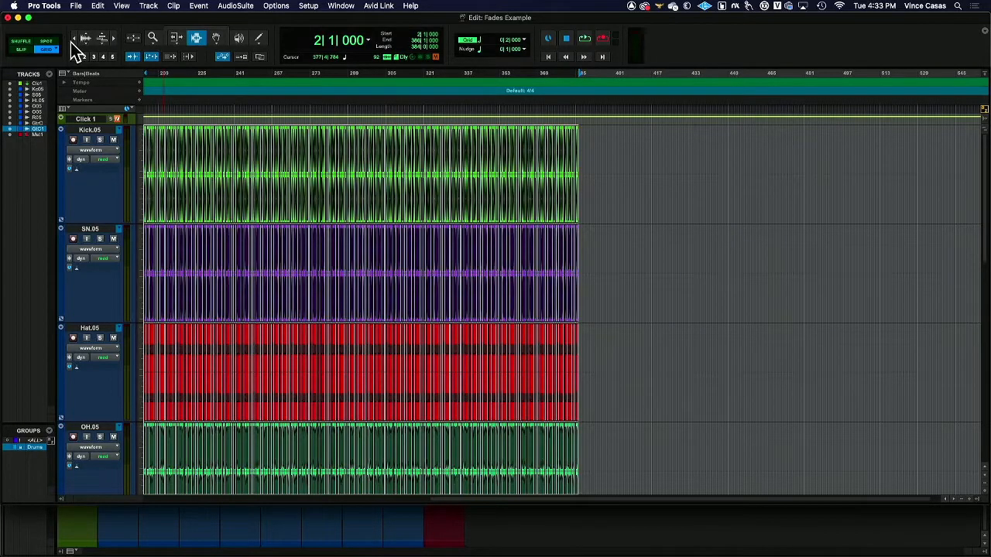
Step: Open Batch Fades for the selected drum clips and make the fade-in curve steeper
key("super+f")
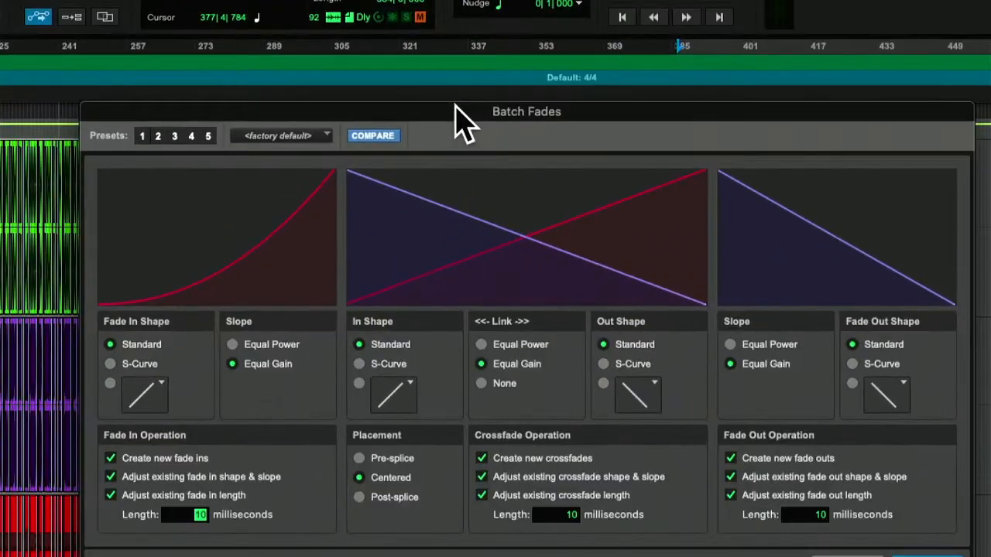
left_click_drag(467, 116, 433, 54)
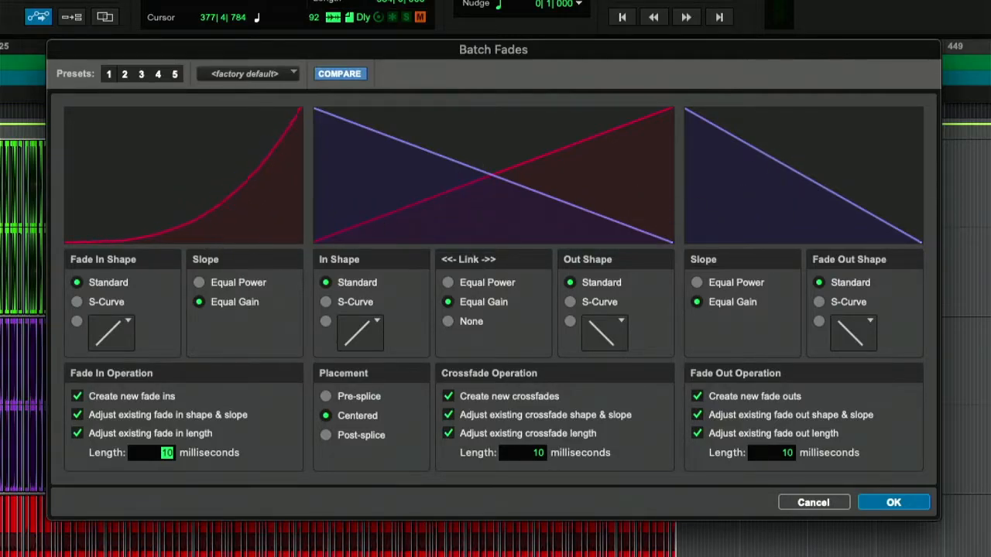
left_click_drag(193, 194, 211, 197)
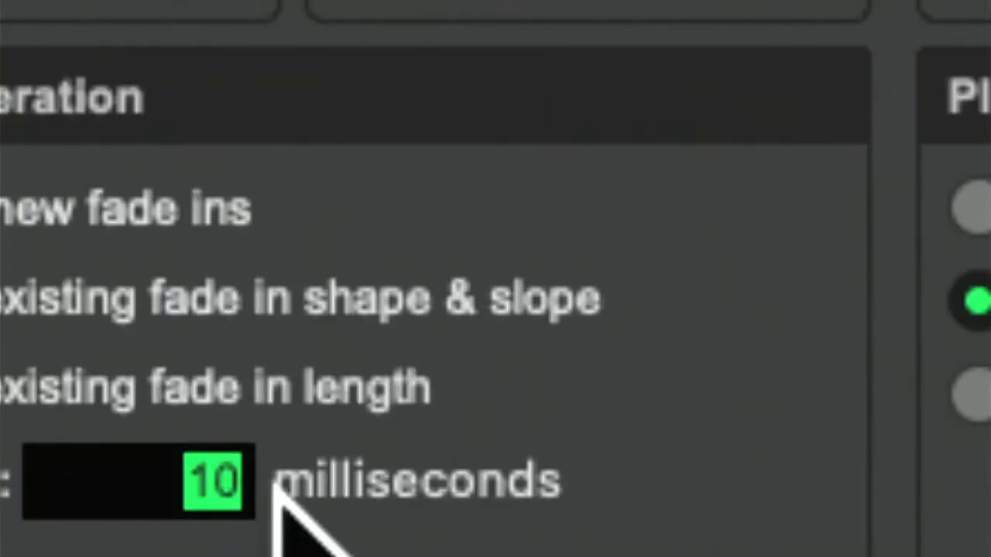
Step: Set the batch fade-in length to 2 milliseconds and the fade-out length to 30 milliseconds
type("2")
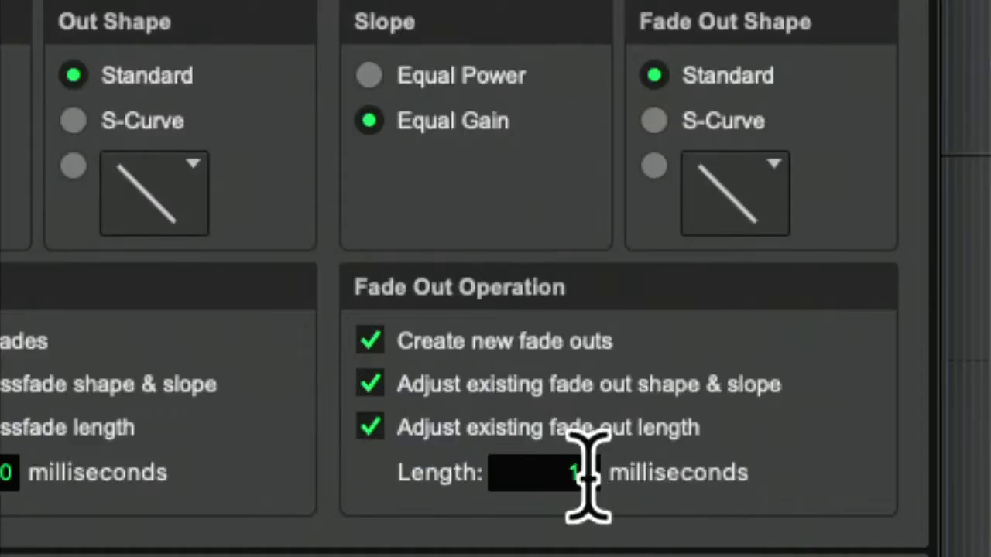
left_click(602, 469)
type("30")
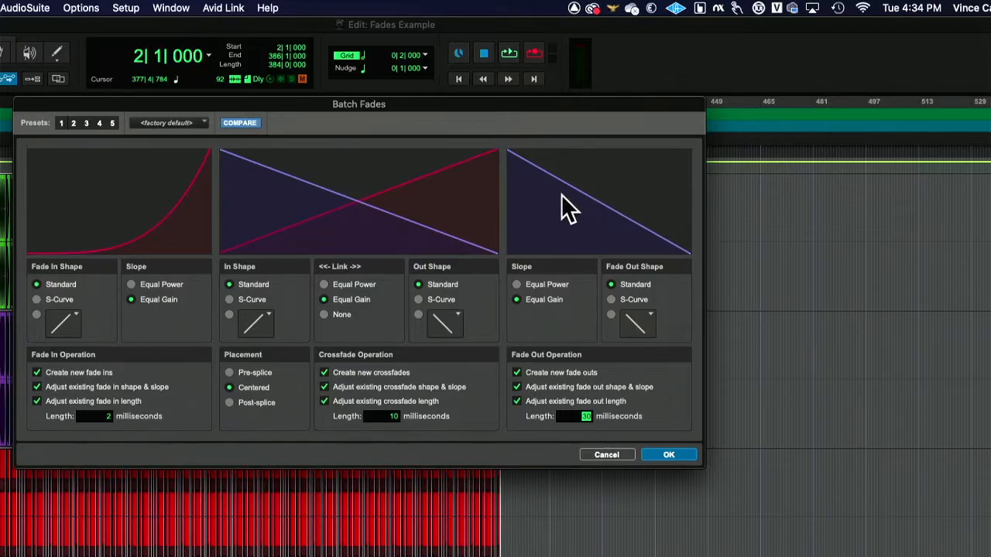
Step: Make the batch fade-out curve steeper and set the crossfade length to 4 milliseconds
left_click_drag(551, 219, 574, 215)
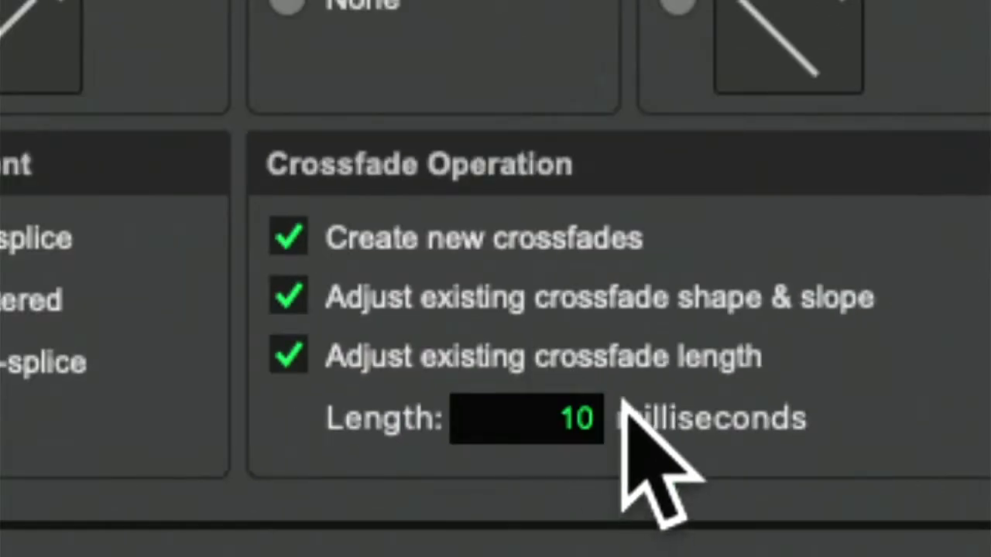
double_click(550, 367)
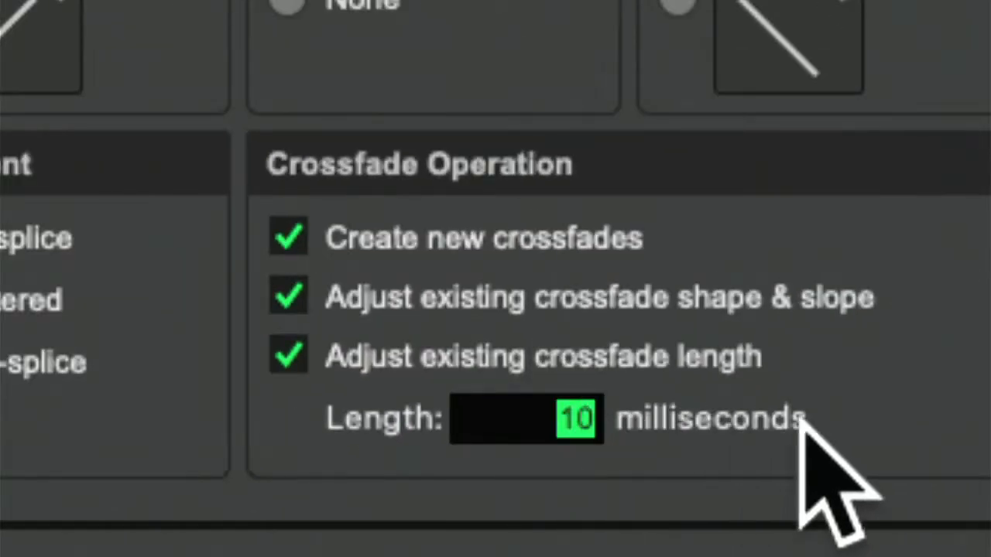
type("4")
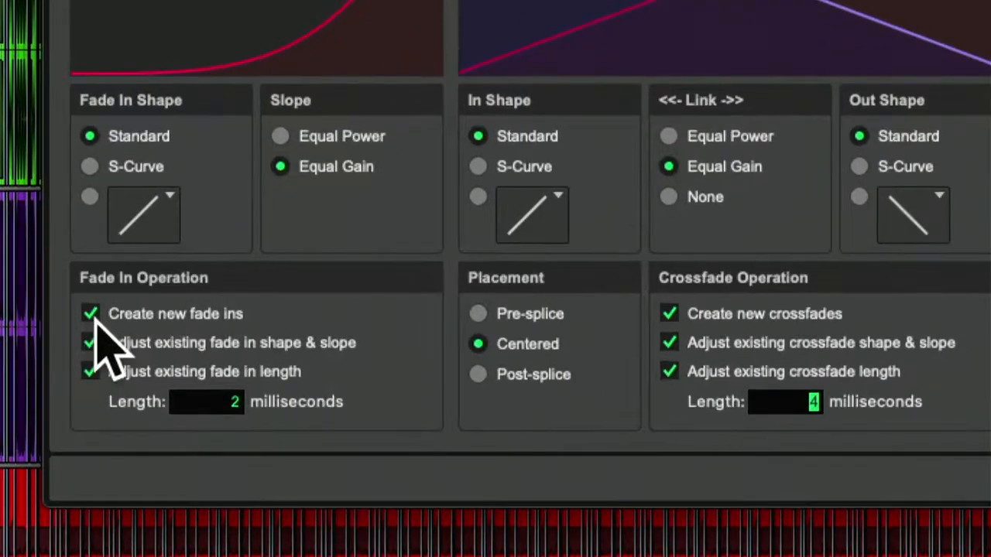
left_click(91, 314)
left_click(91, 314)
left_click(91, 314)
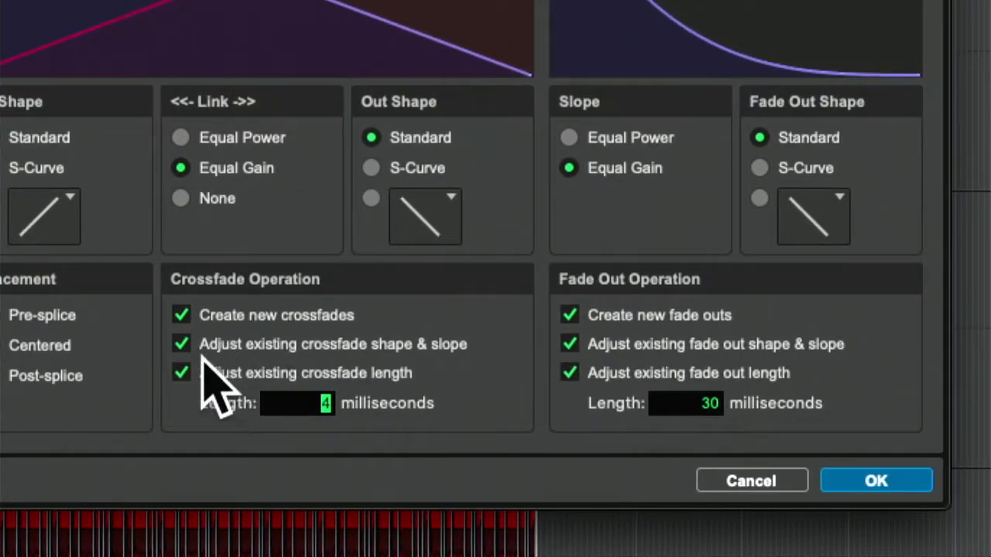
Step: Disable creating new crossfades and adjusting existing crossfade shape, slope and length, and apply the batch fades to the selected drum clips
left_click(180, 315)
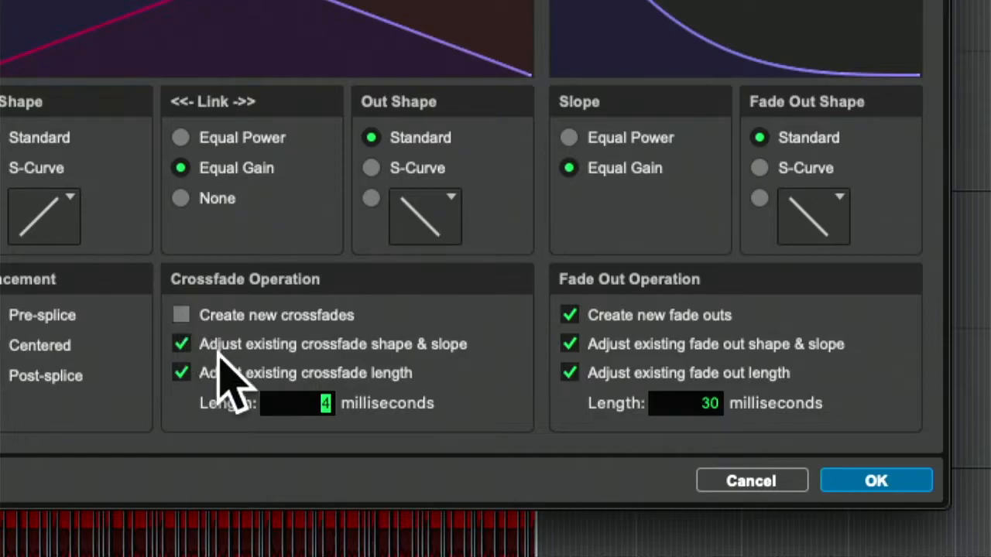
left_click(180, 344)
left_click(180, 373)
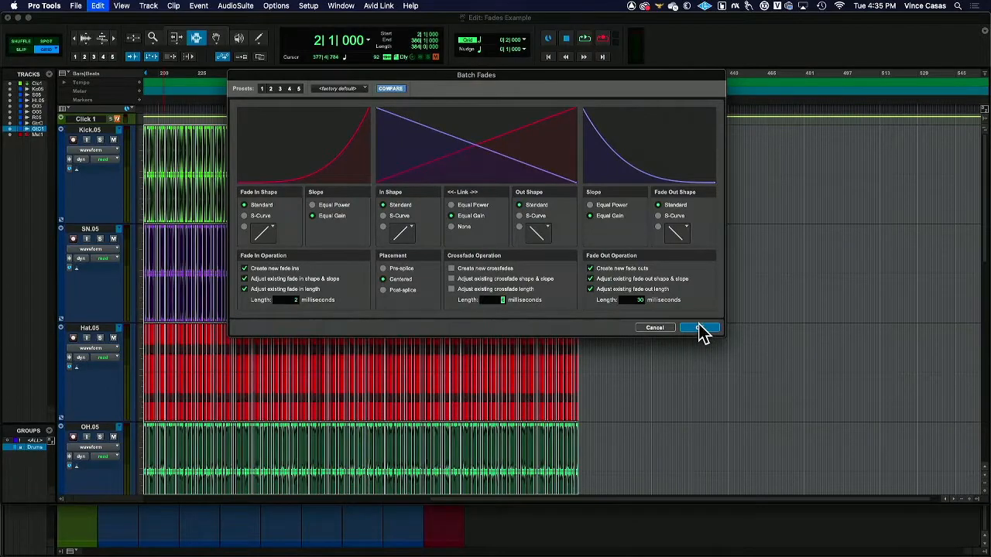
left_click(824, 370)
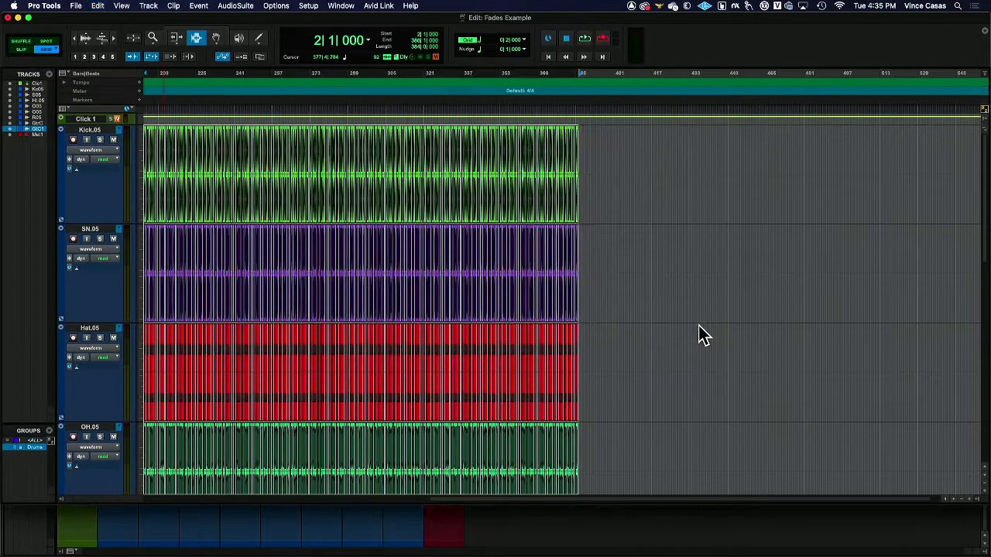
Step: Examine the fades applied to the drum clips near the end of the arrangement, both up close and in overview
left_click(112, 36)
left_click(111, 35)
left_click(112, 35)
left_click(112, 34)
scroll(186, 158, "left", 10)
scroll(198, 157, "left", 15)
scroll(199, 156, "down", 1)
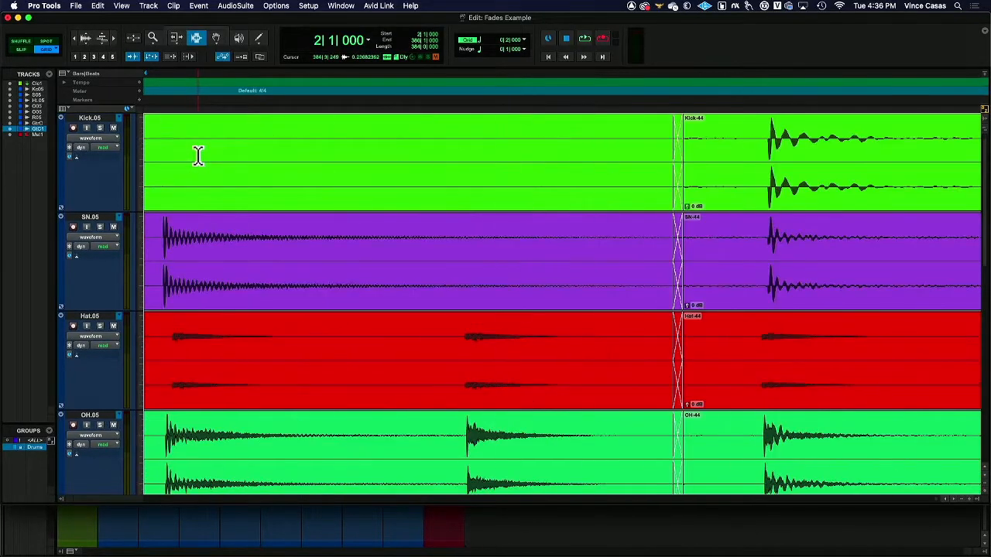
scroll(198, 157, "left", 15)
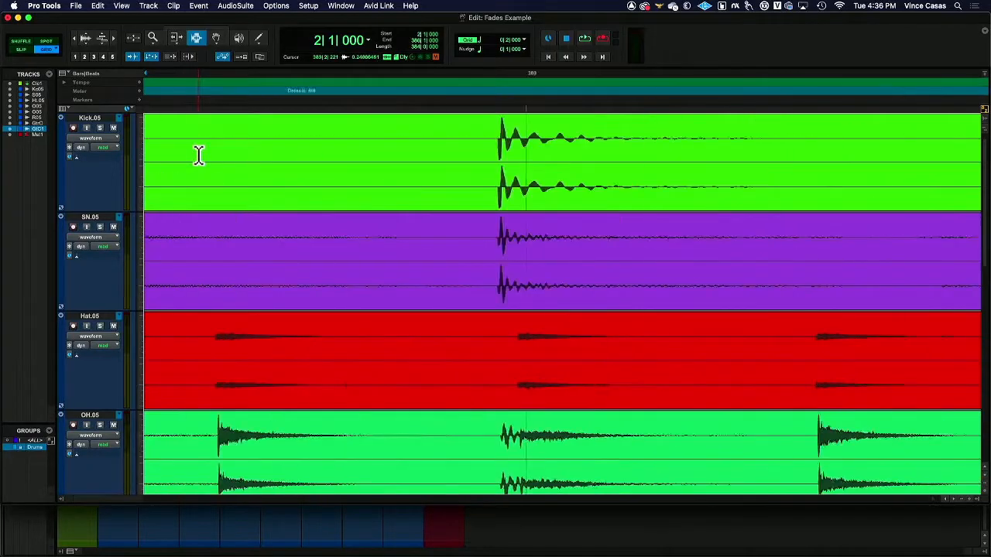
scroll(198, 156, "left", 15)
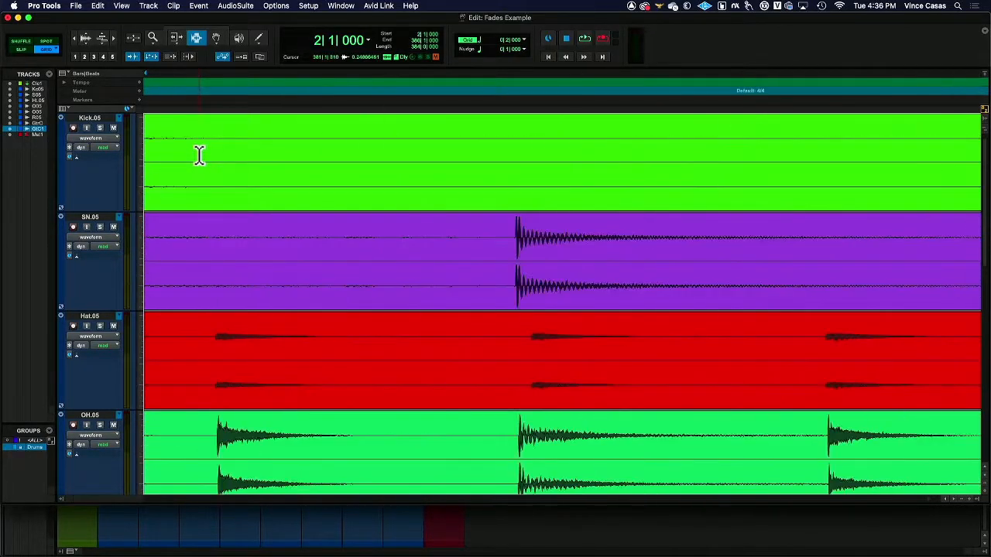
double_click(155, 41)
left_click(197, 43)
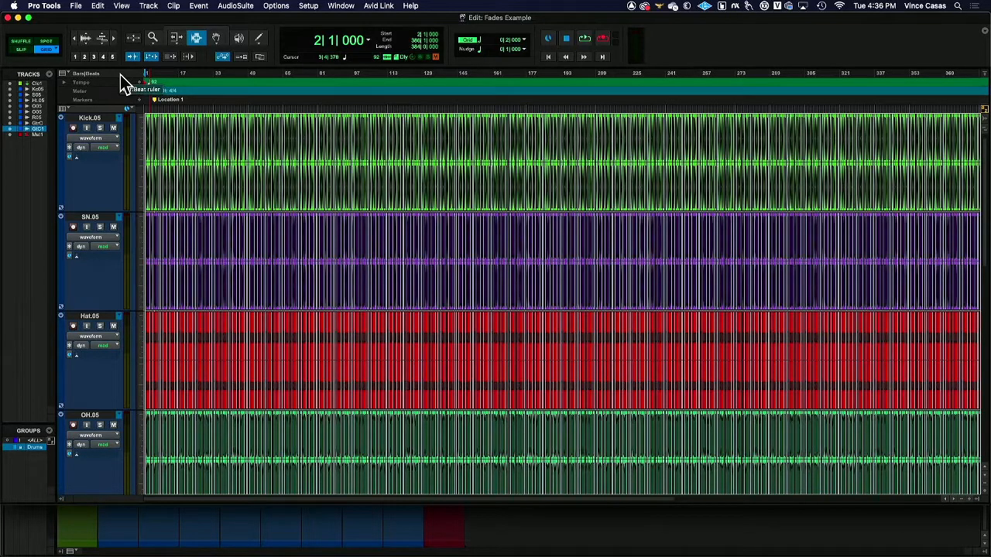
scroll(386, 223, "right", 10)
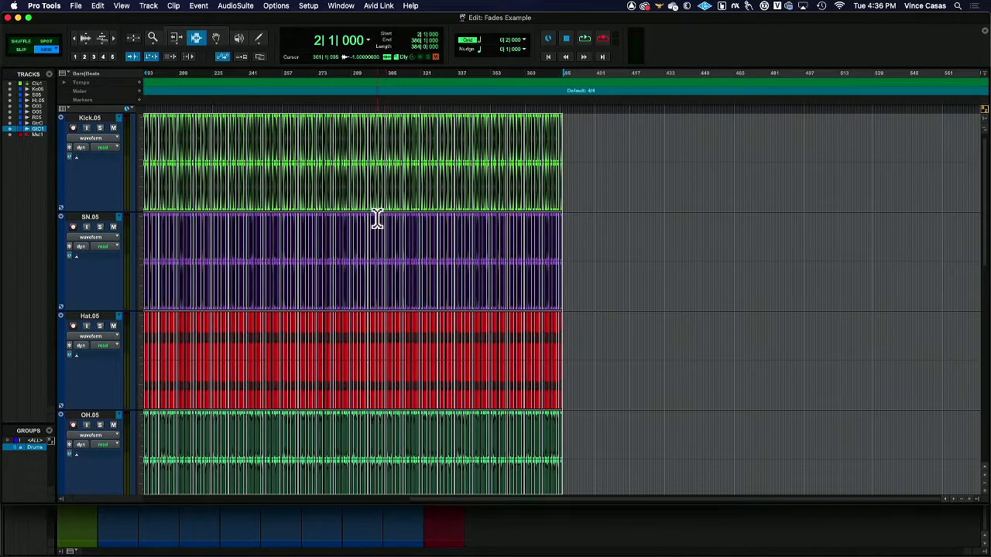
Step: Select the short crossfade between the two clips on the Guitar Comp track in bar 4, with Slip mode active
scroll(377, 219, "down", 10)
scroll(330, 204, "left", 10)
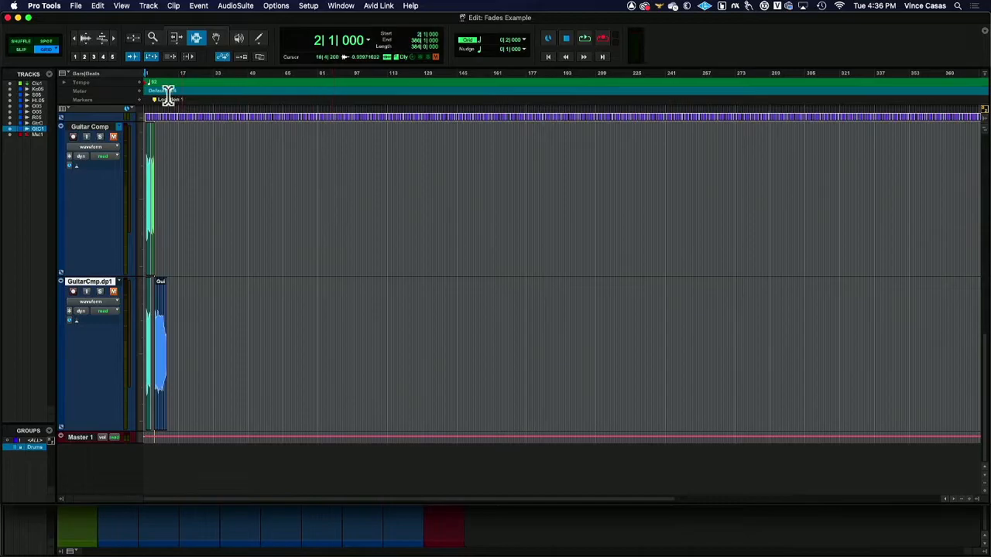
left_click(113, 40)
left_click(113, 41)
left_click(113, 41)
left_click(113, 41)
scroll(528, 212, "right", 15)
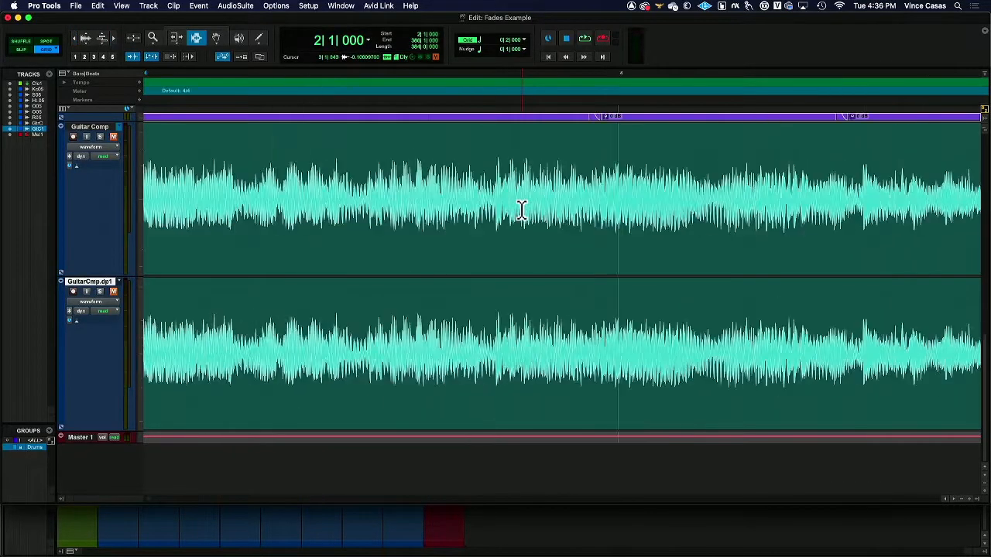
scroll(523, 211, "left", 5)
left_click(573, 197)
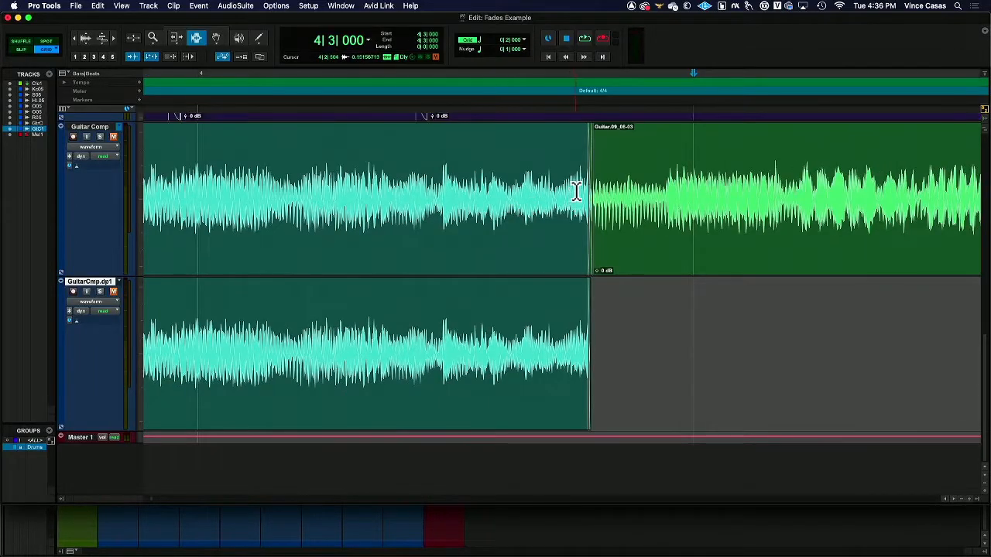
mouse_move(590, 193)
left_mouse_down()
mouse_move(564, 188)
mouse_move(580, 177)
left_mouse_up()
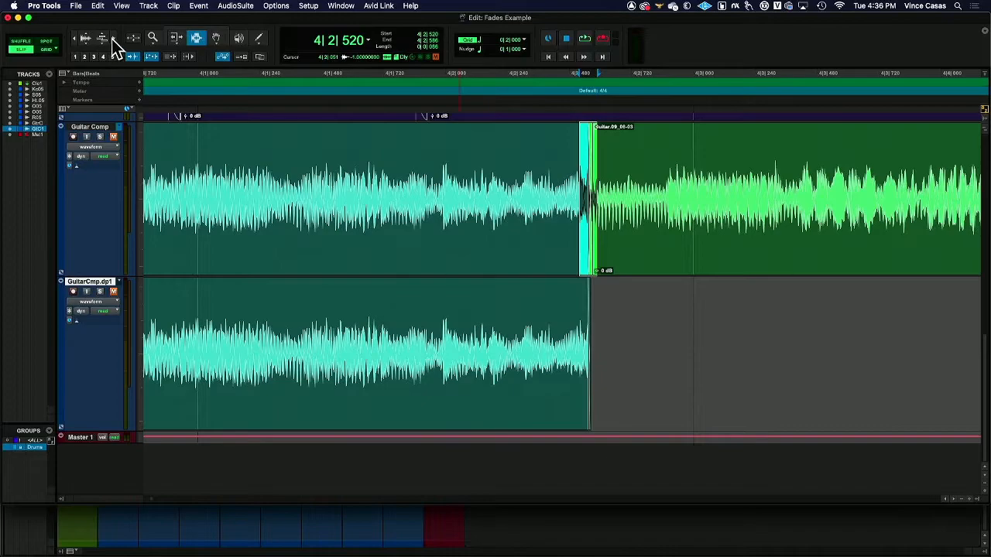
left_click(113, 38)
left_click(113, 39)
left_click(113, 38)
left_click(113, 39)
double_click(705, 178)
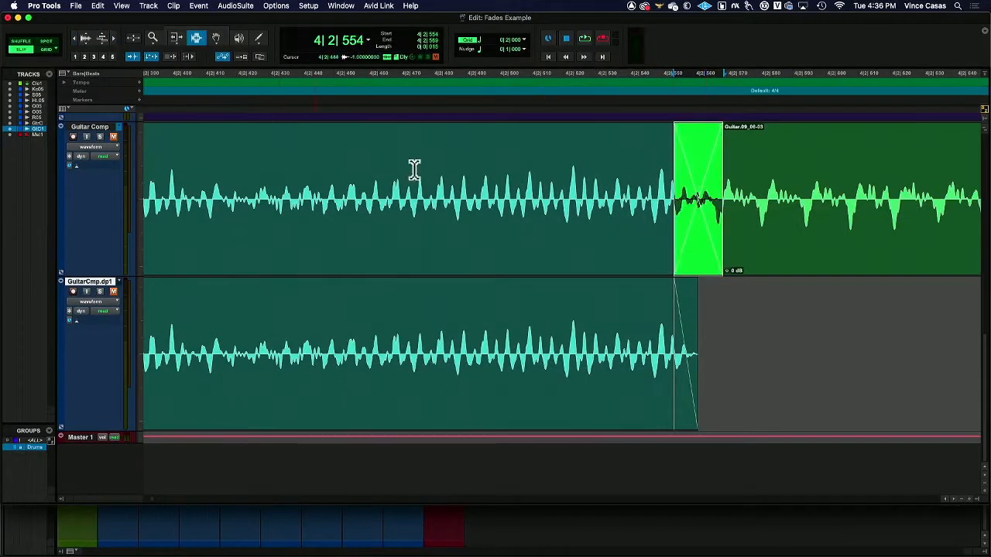
Step: Try a longer crossfade from 4|2|542 to 4|2|620 between the two Guitar Comp clips, and undo it
left_click_drag(634, 211, 891, 213)
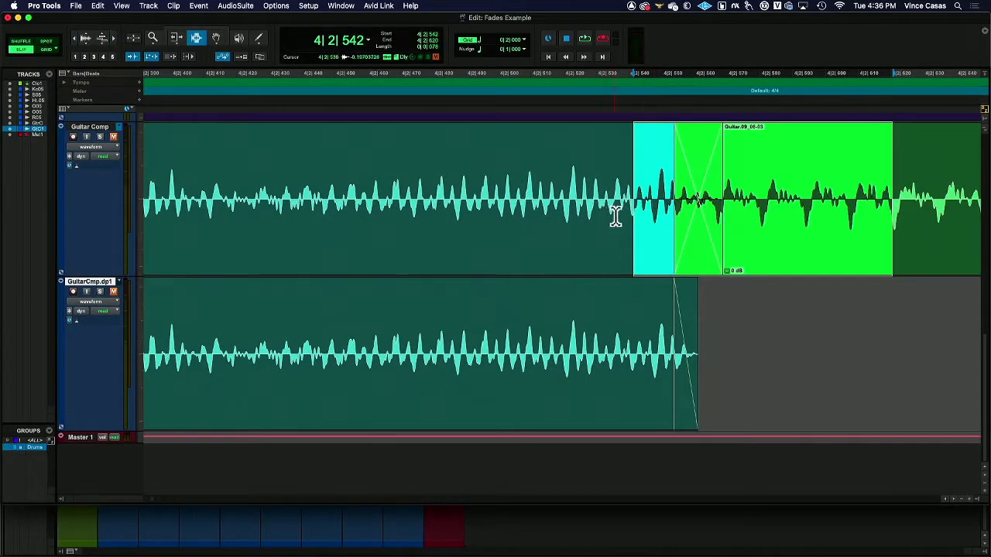
key("super+f")
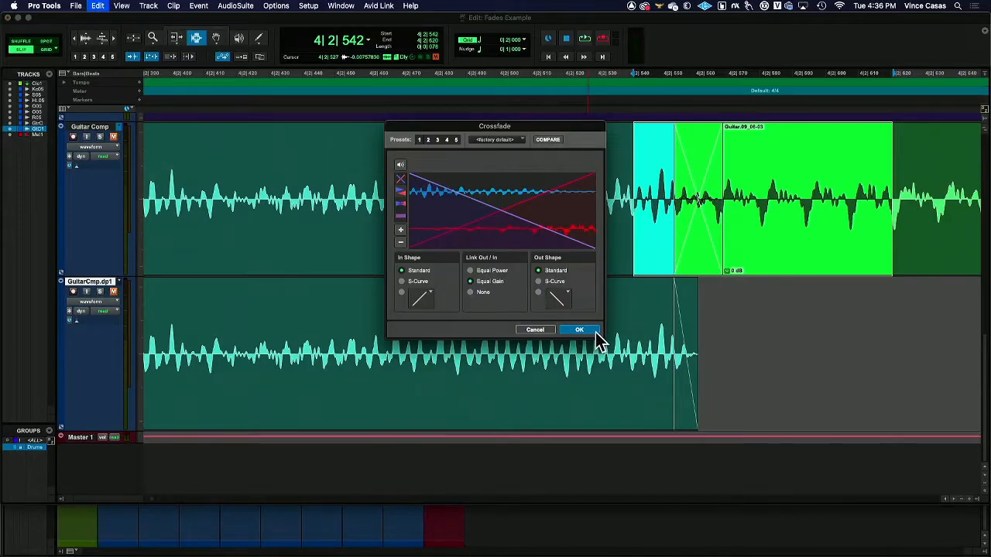
left_click(579, 331)
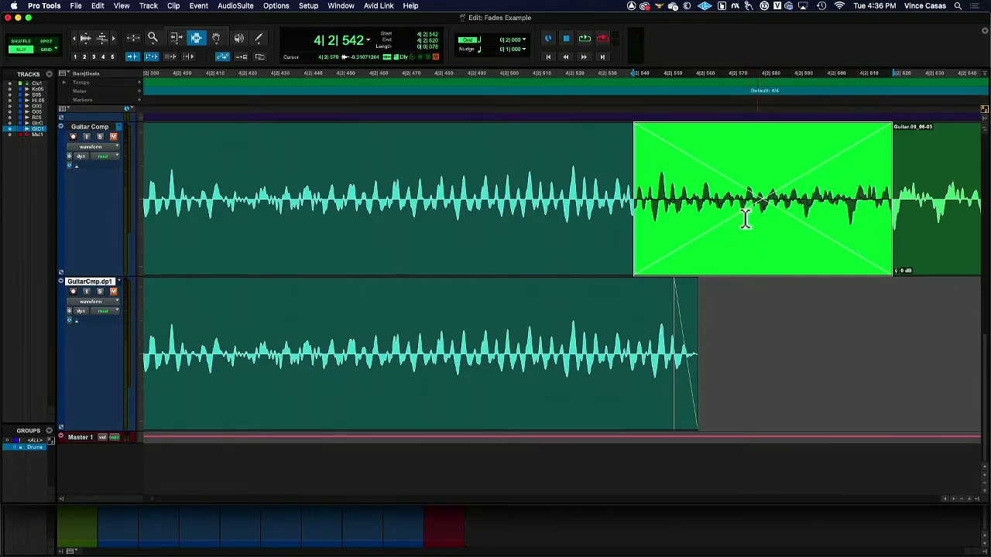
key("super+z")
Step: Shorten the crossfade between the two Guitar Comp clips with the Trim tool so that it starts at about 4|2|562
left_click(685, 216)
double_click(684, 213)
left_click(667, 231)
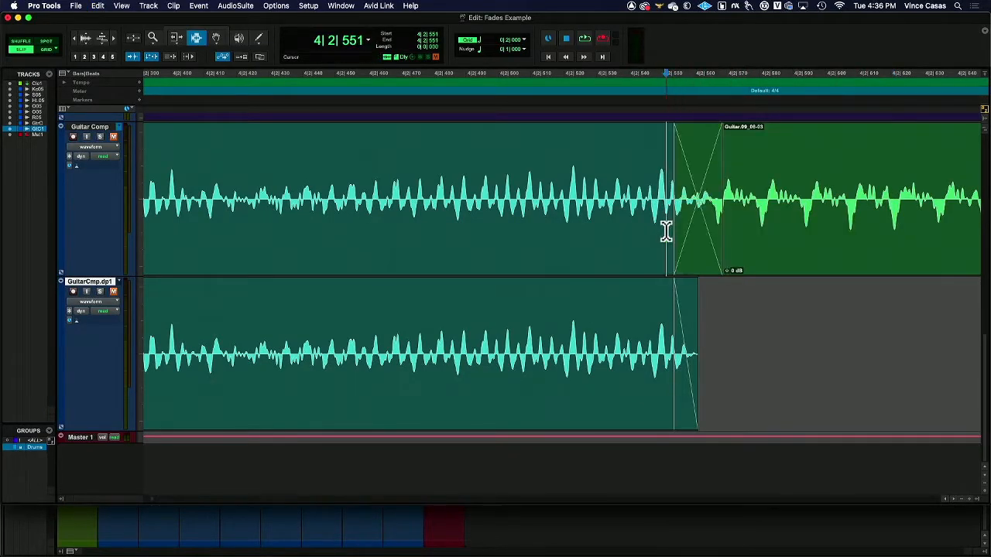
left_click(177, 37)
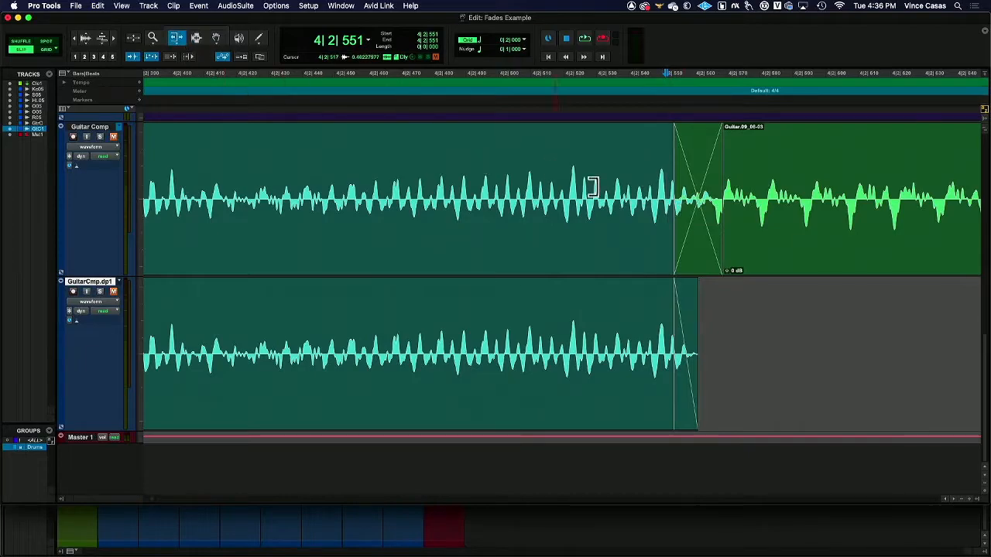
left_click_drag(666, 194, 700, 173)
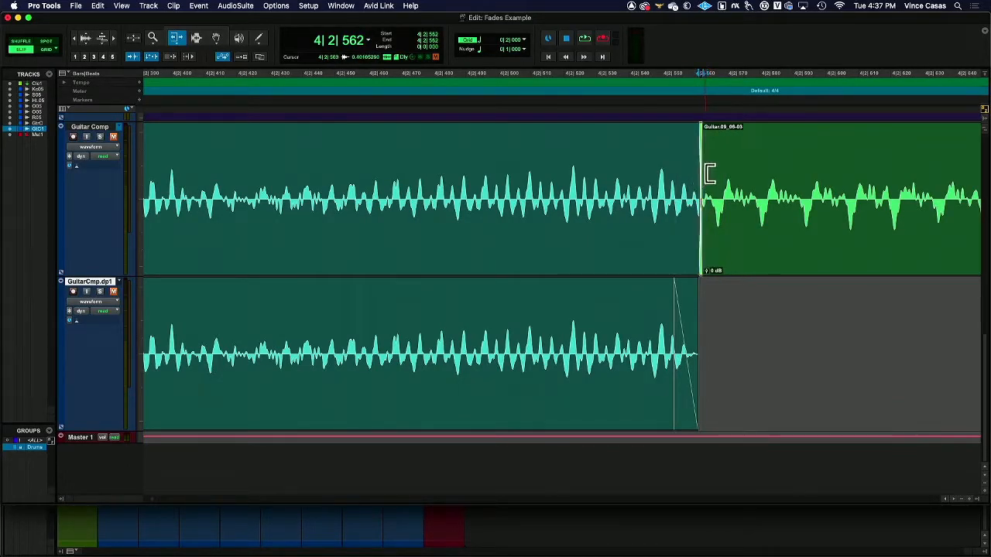
Step: Examine the shortened Guitar Comp crossfade and the waveforms around the clip boundary at close and wide zoom
left_click(115, 39)
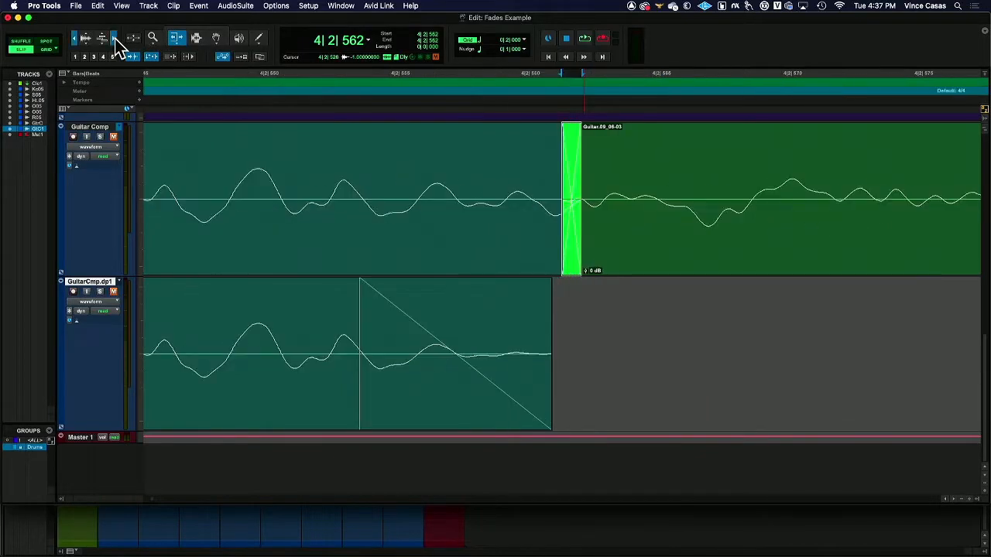
left_click(115, 38)
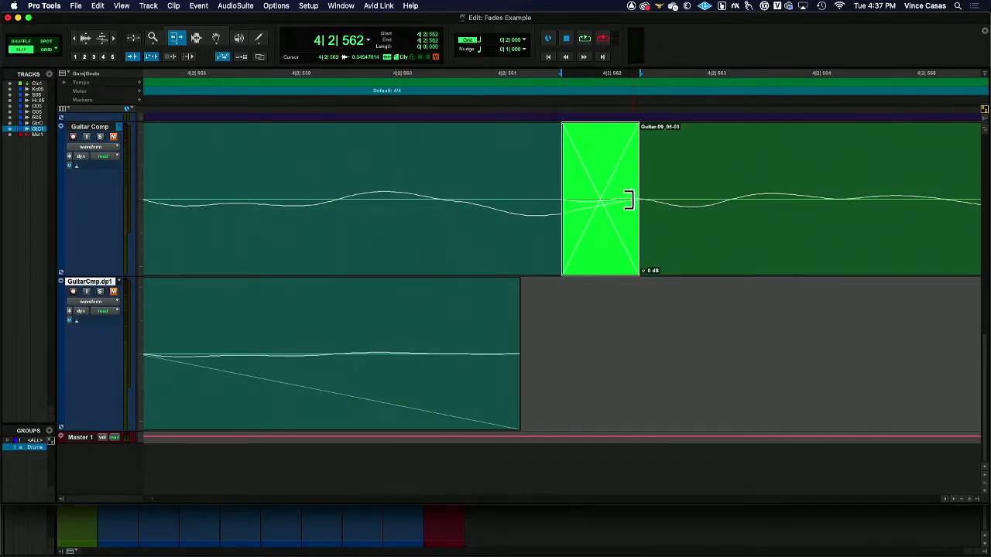
left_click(75, 39)
left_click(75, 39)
left_click(75, 38)
left_click(76, 39)
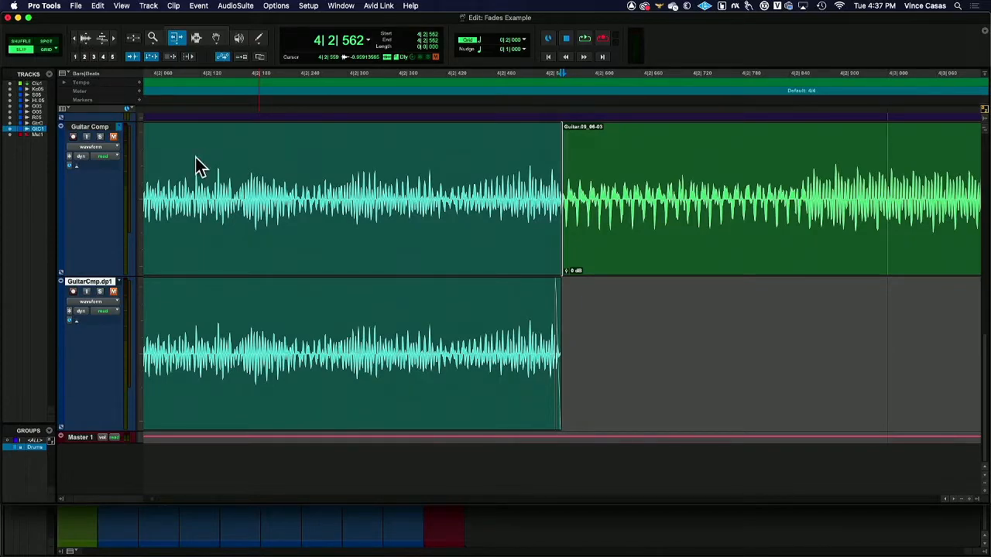
scroll(563, 313, "right", 5)
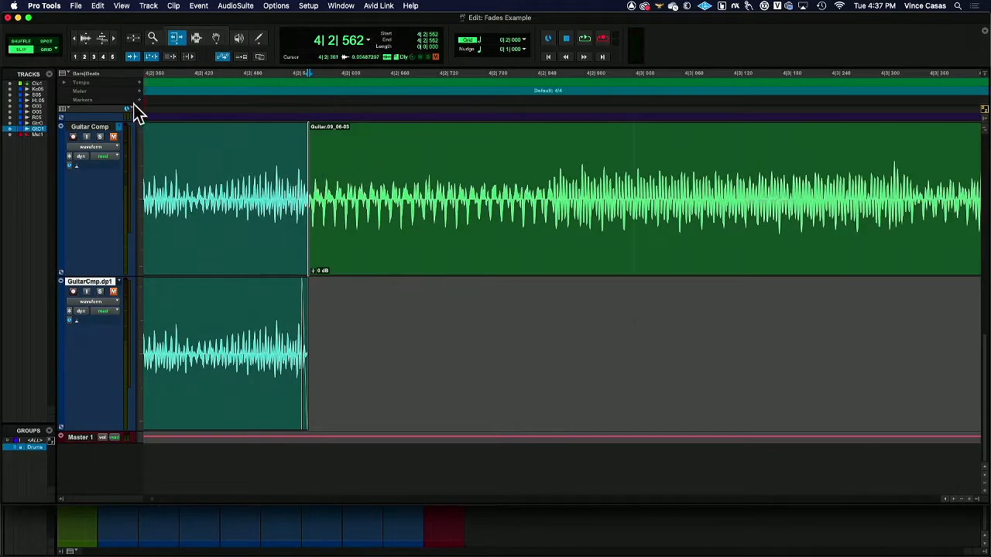
left_click(74, 39)
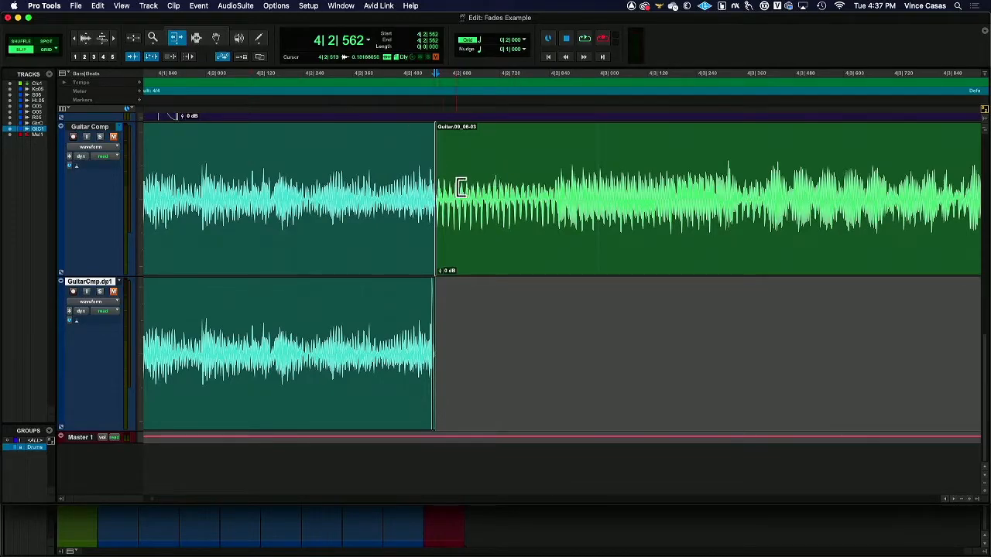
Step: Extend the end of the first Guitar Comp clip to about 4|2|569 with the Trim tool
left_click_drag(398, 194, 442, 202)
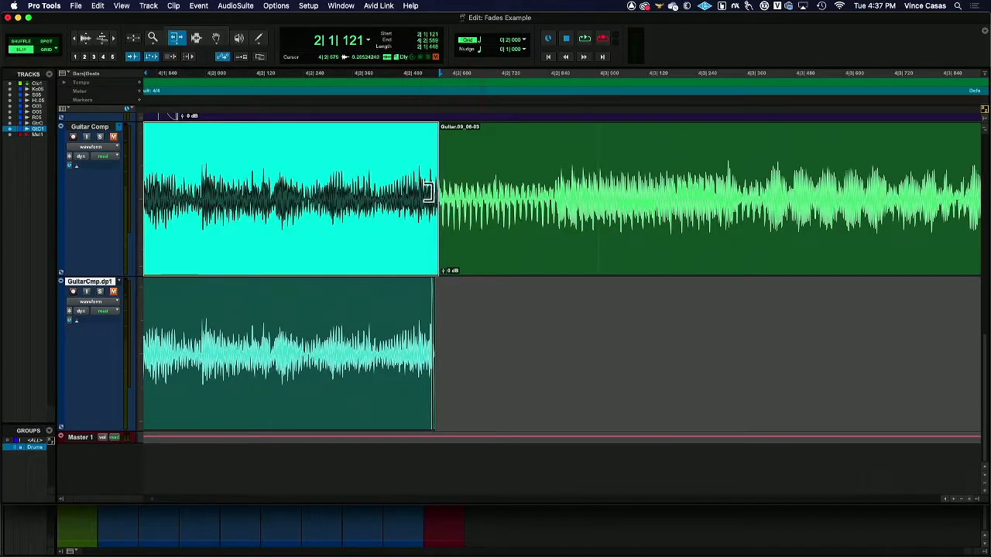
left_click(73, 39)
left_click(73, 39)
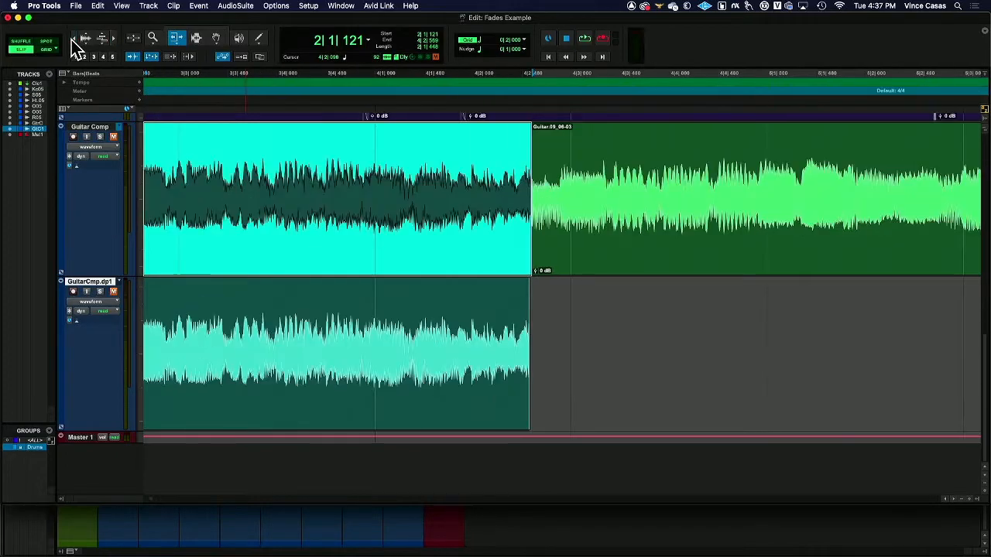
left_click(73, 38)
left_click(72, 38)
Step: Examine the fade-ins and fade-outs at the clip boundaries of the drum tracks between bars 2 and 4
scroll(310, 210, "up", 10)
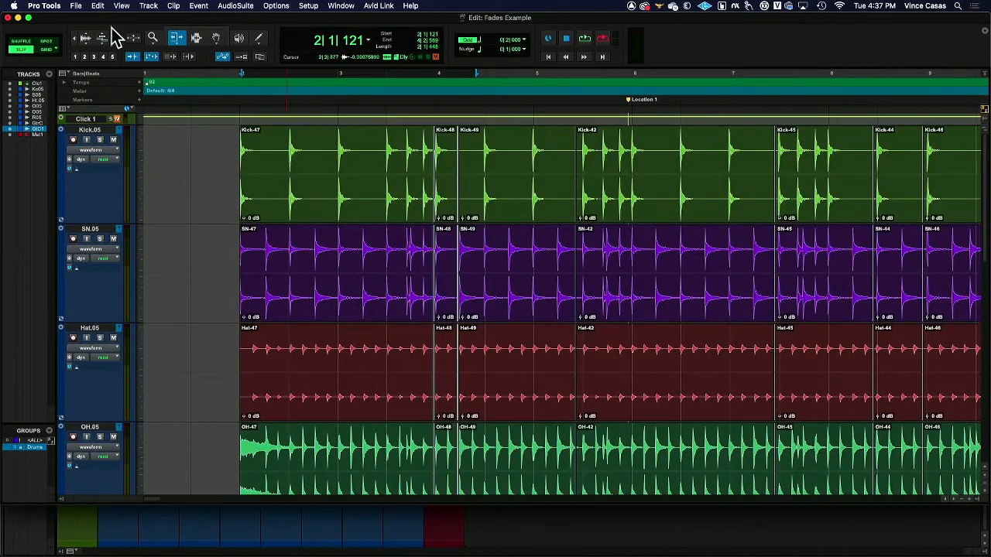
left_click(195, 39)
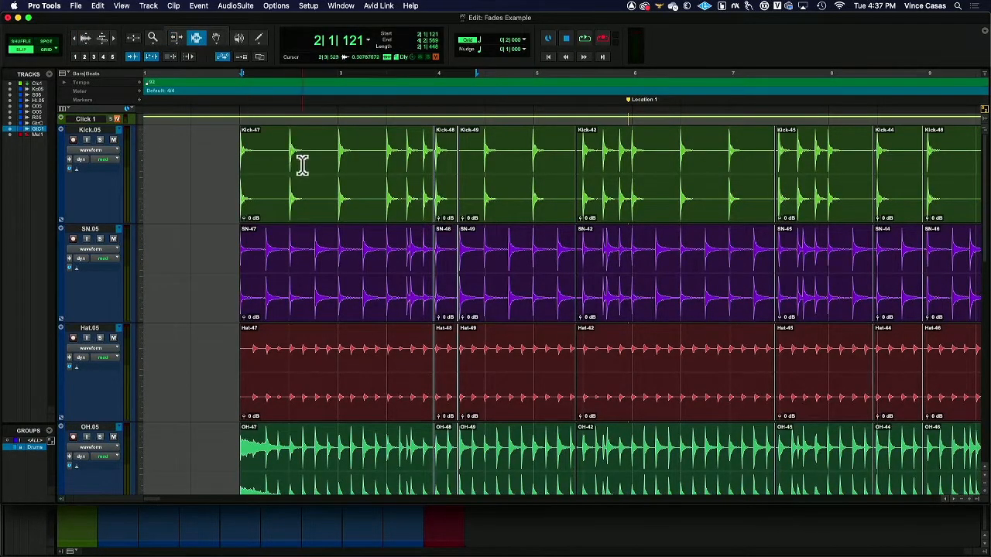
left_click(113, 40)
left_click(113, 40)
left_click(113, 40)
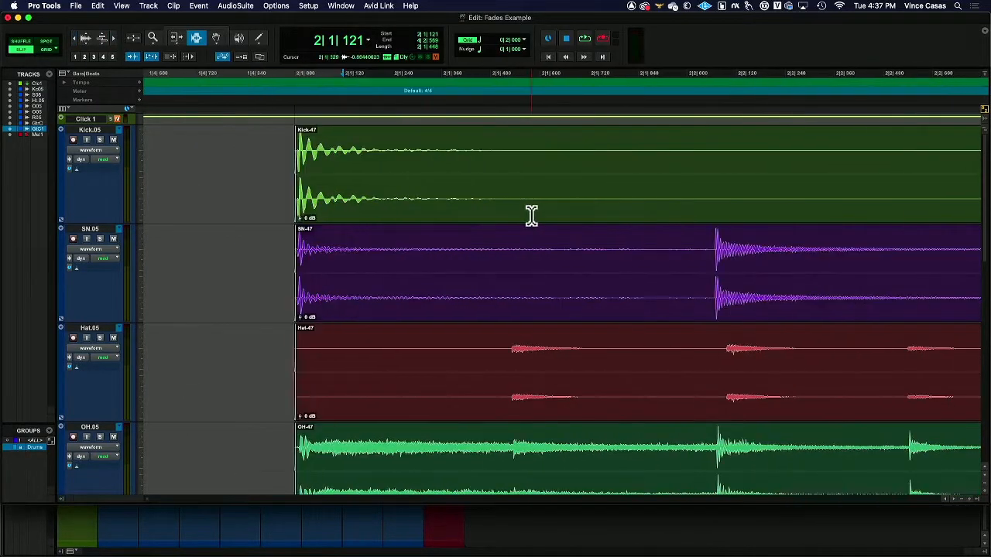
left_click(74, 39)
left_click(74, 39)
scroll(644, 254, "right", 10)
scroll(643, 255, "right", 1)
left_click(177, 37)
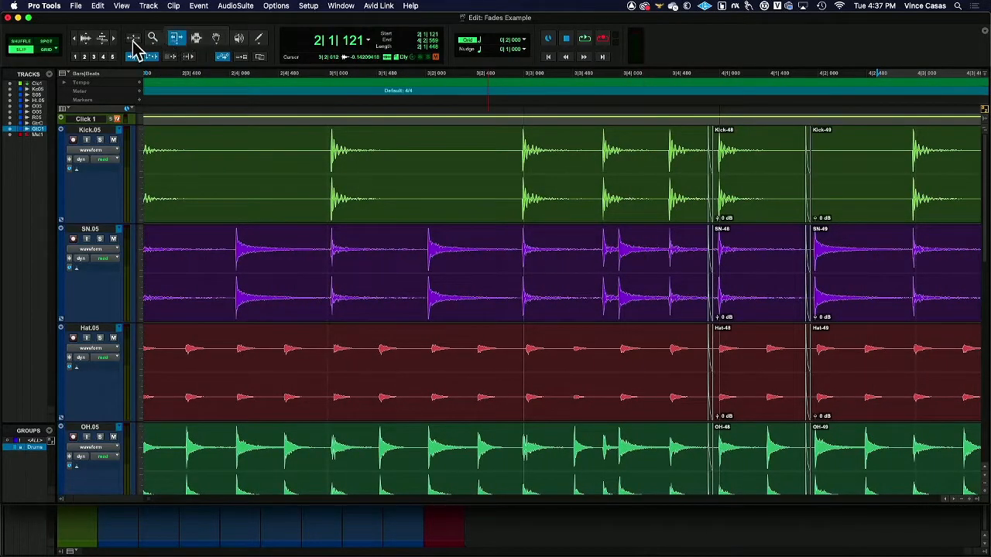
left_click(113, 39)
left_click(113, 39)
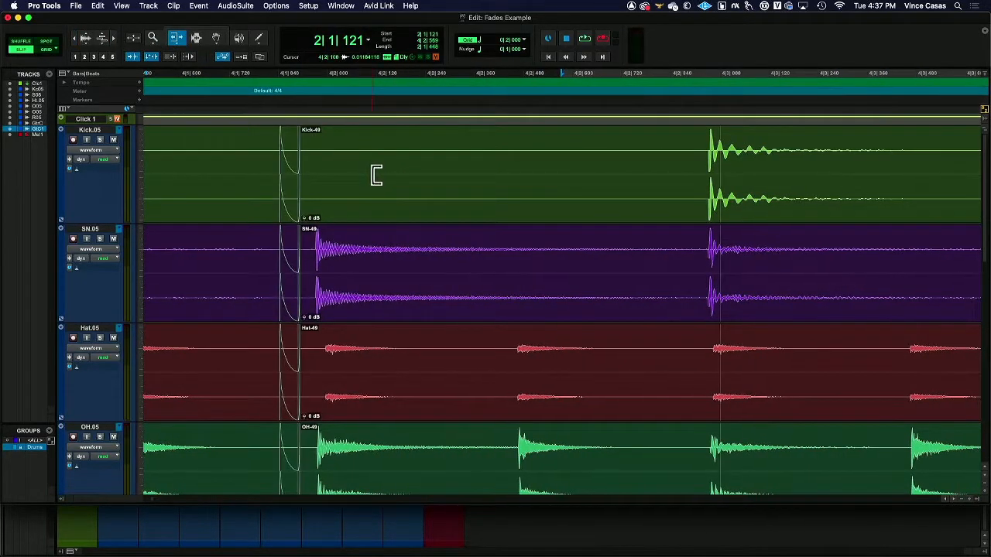
scroll(370, 175, "left", 15)
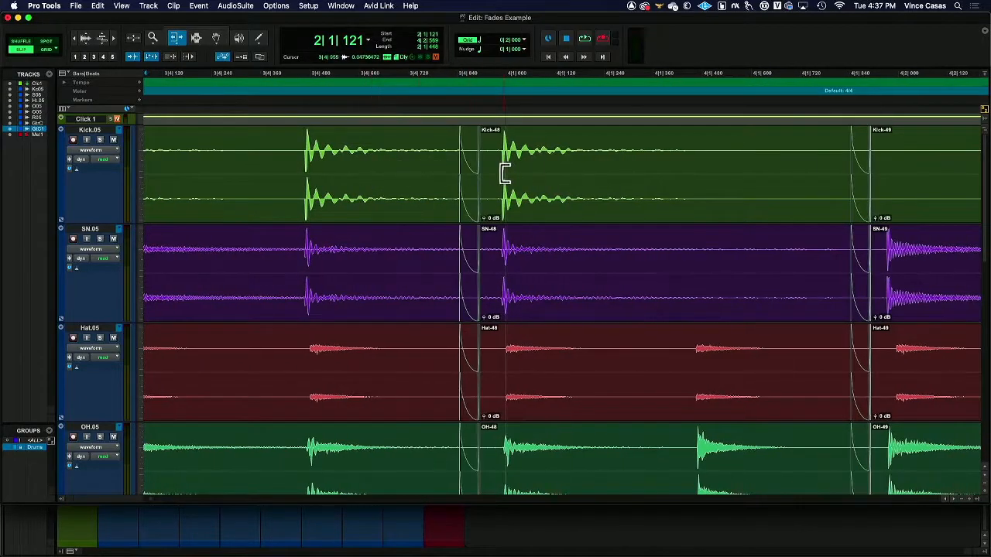
Step: Extend the end of the drum clips over the kick hit to about 4|1|099 and shift the clips slightly earlier
left_click_drag(445, 163, 547, 165)
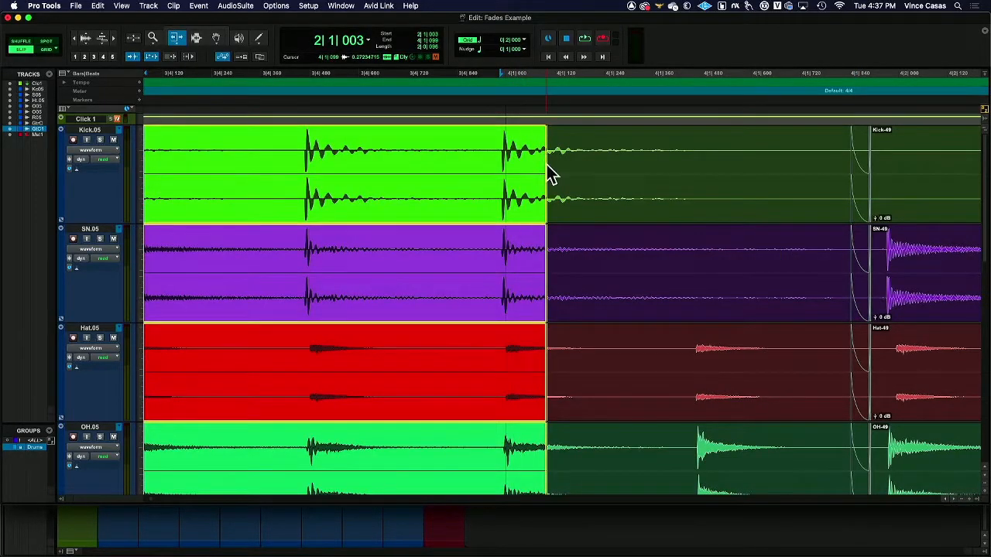
left_click(111, 35)
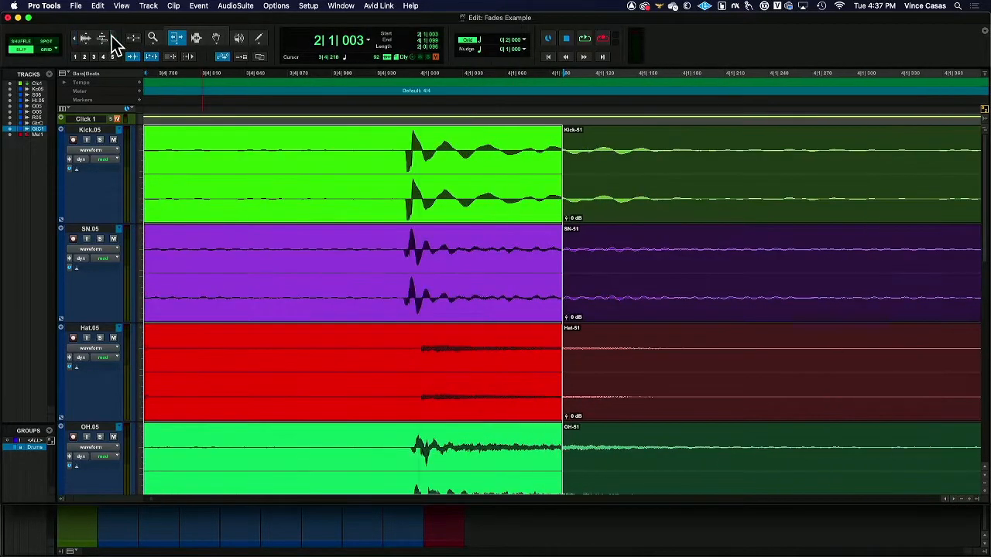
left_click(217, 38)
left_click_drag(323, 199, 321, 203)
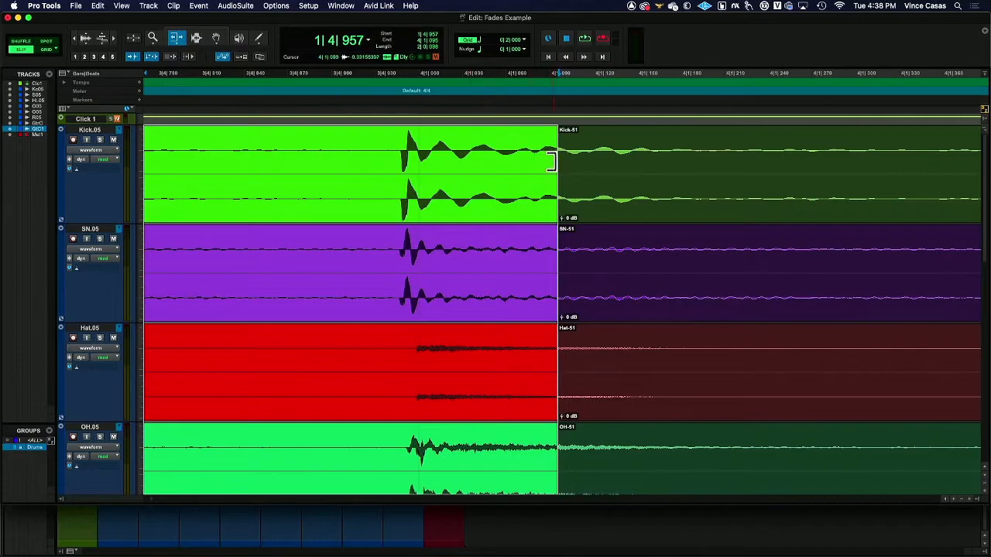
Step: Trim the start of the following drum clips to about 3|4|952, inside the kick hit
left_click_drag(561, 160, 405, 205)
left_click(114, 38)
left_click(114, 38)
left_click(114, 38)
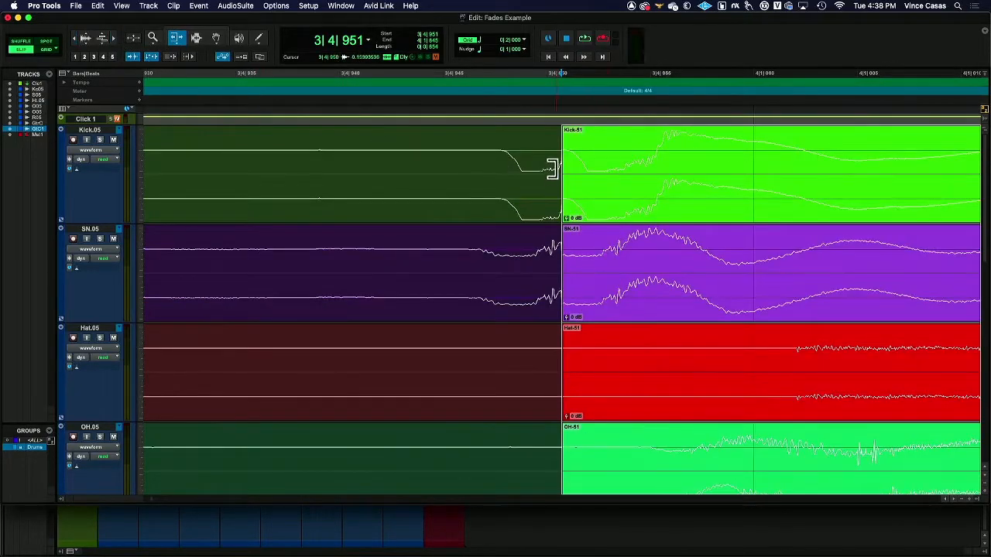
left_click_drag(566, 167, 585, 167)
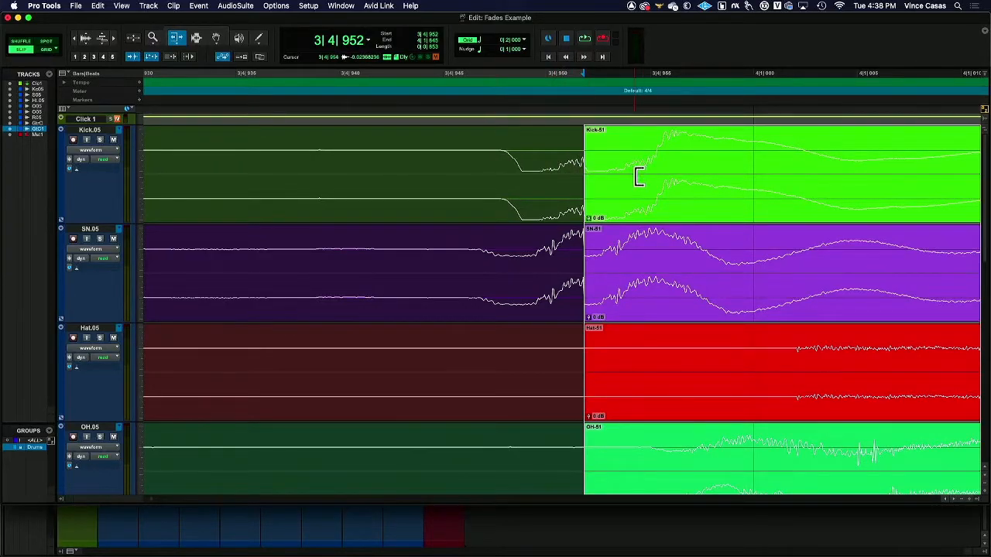
Step: Try trimming the drum clip boundary to 3|4|948 and applying an Equal Gain crossfade from there to about 3|4|950
left_click_drag(615, 175, 512, 195)
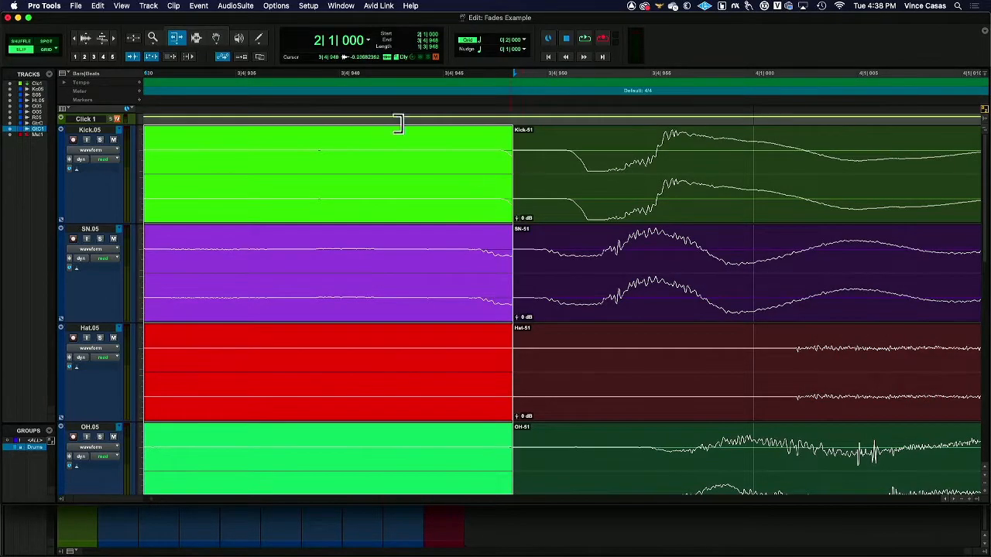
left_click(196, 38)
left_click_drag(498, 189, 539, 197)
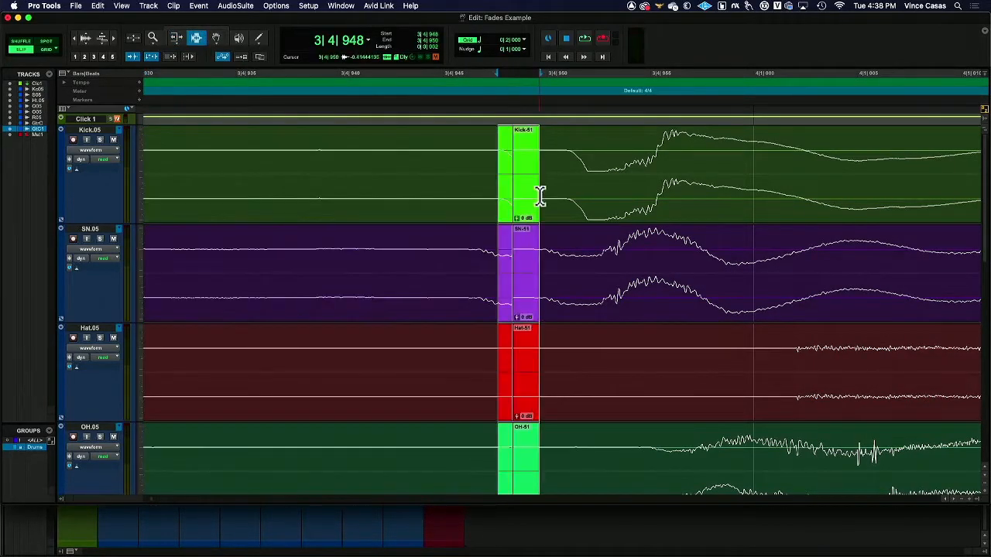
key("super+f")
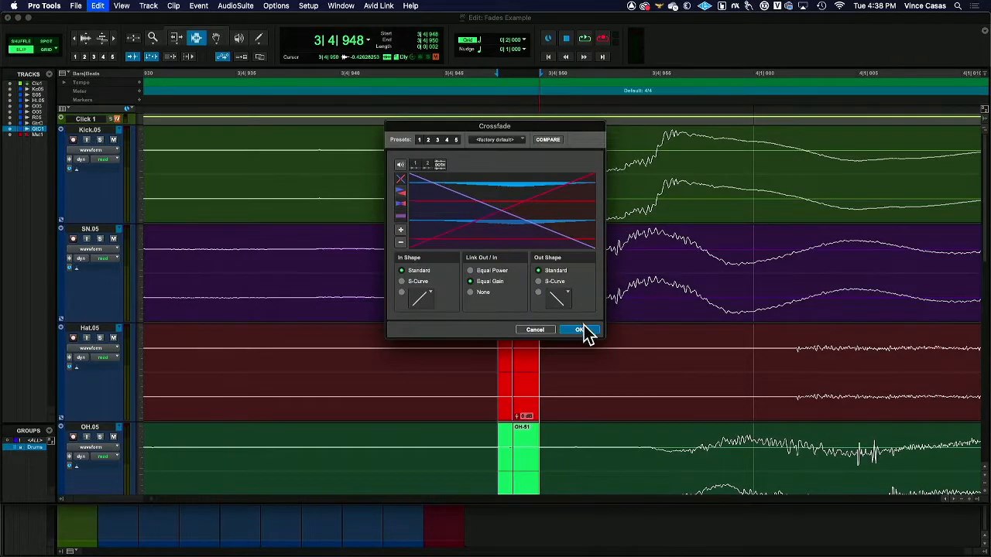
left_click(579, 330)
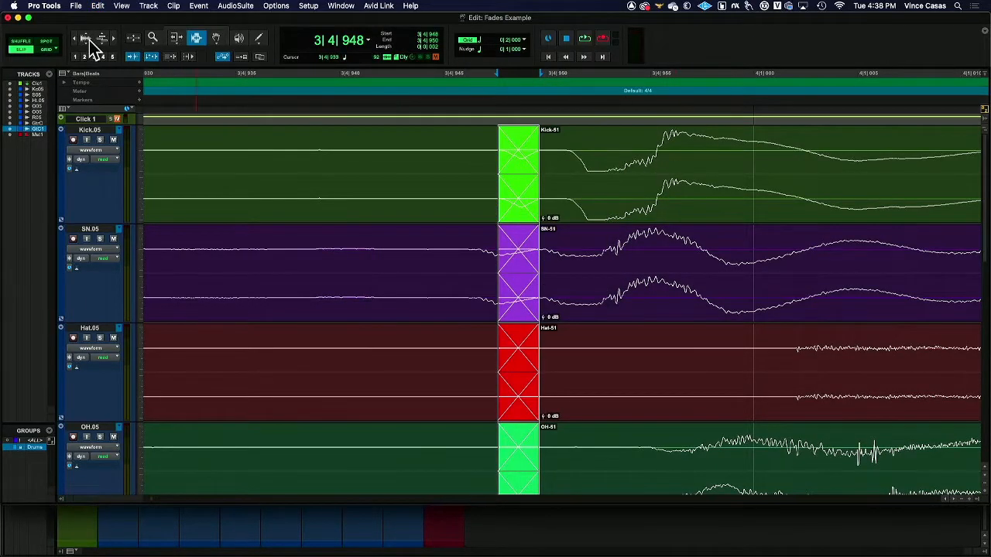
Step: Trim the start of the following drum clips to 3|4|944, ahead of the kick hit, and apply a very short Equal Gain crossfade there
left_click(176, 39)
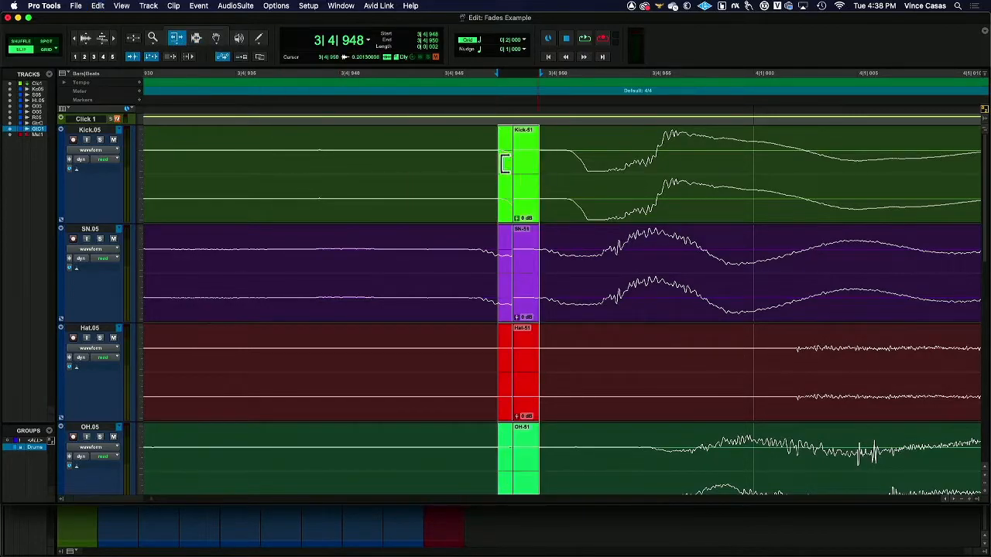
left_click_drag(505, 163, 428, 163)
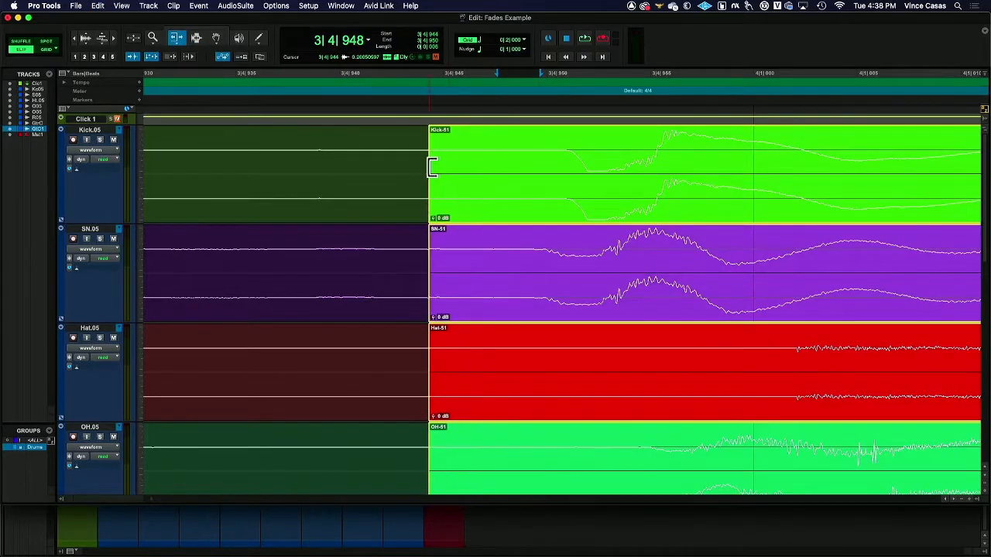
left_click(196, 38)
left_click(427, 162)
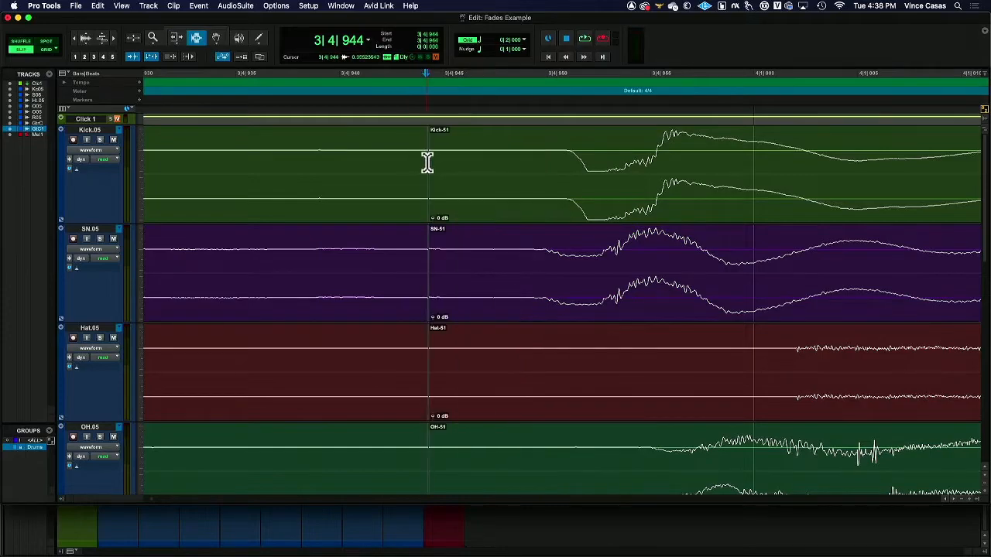
key("super+f")
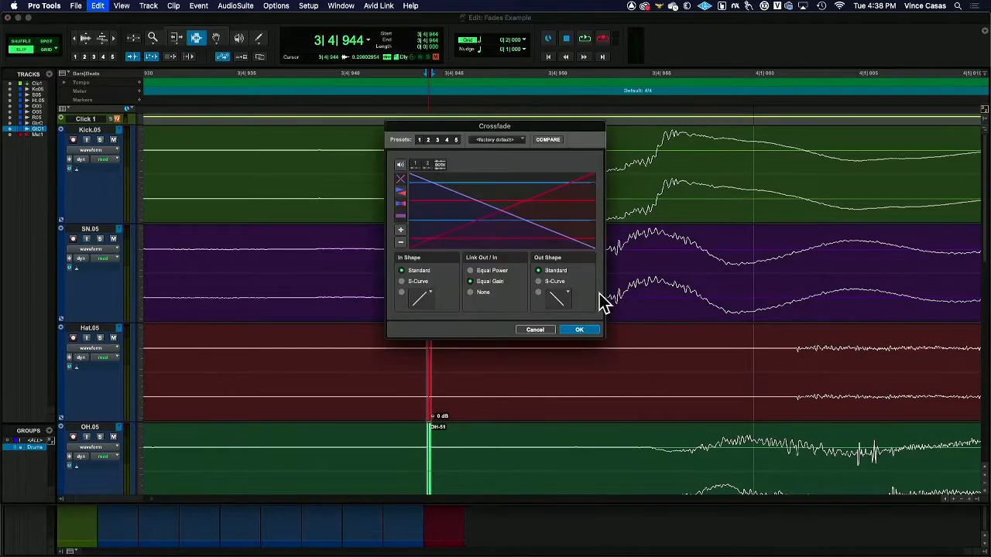
left_click(579, 330)
Step: Examine the region between the new crossfade and the kick hit at wider zoom, and play the drums from 3|4|854 across the edit
left_click_drag(418, 268, 491, 281)
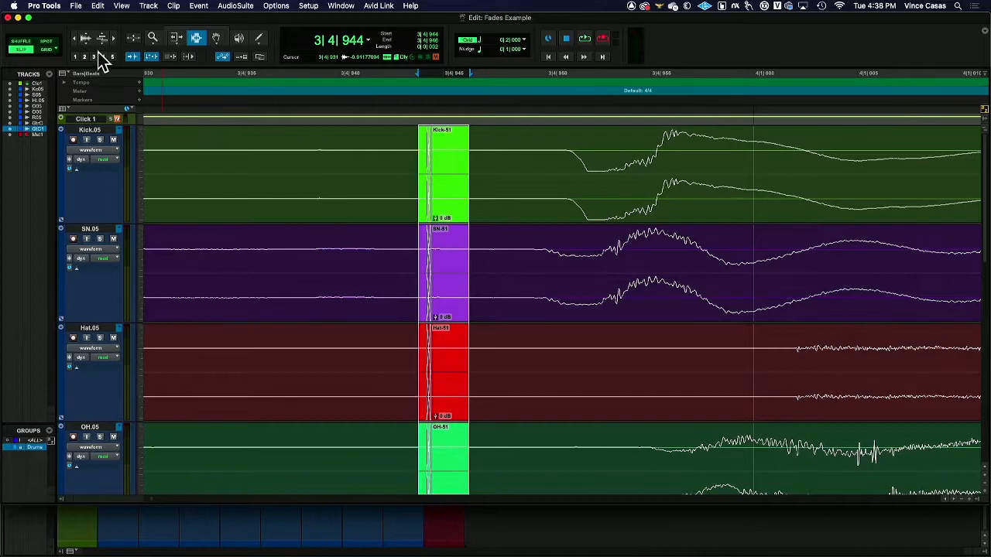
left_click(75, 37)
left_click(75, 38)
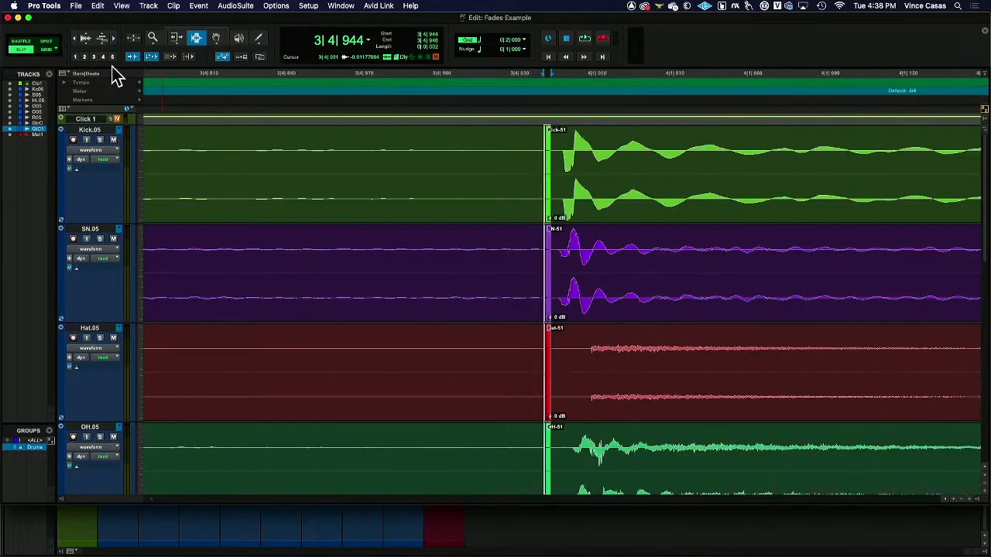
left_click_drag(550, 203, 566, 239)
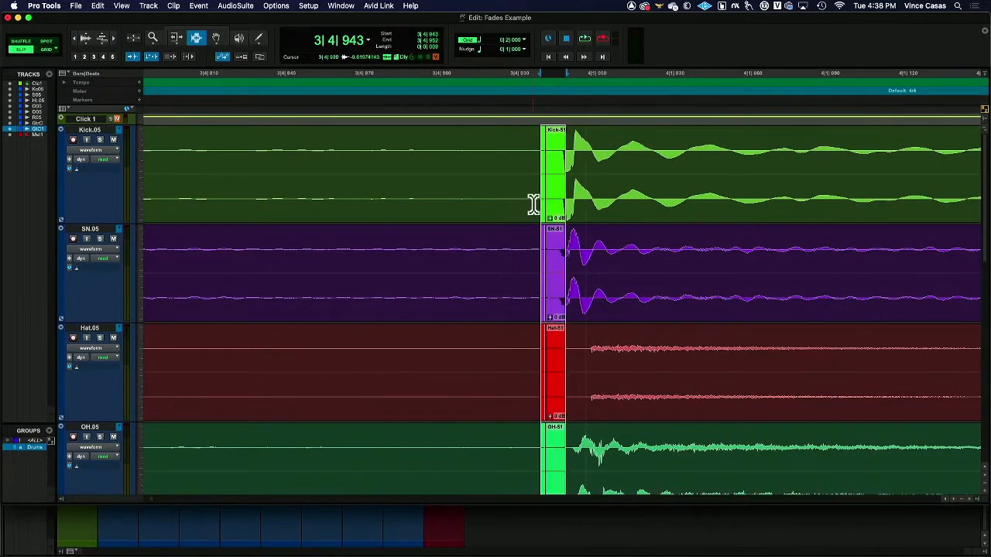
left_click_drag(534, 204, 605, 230)
left_click(312, 226)
key("space")
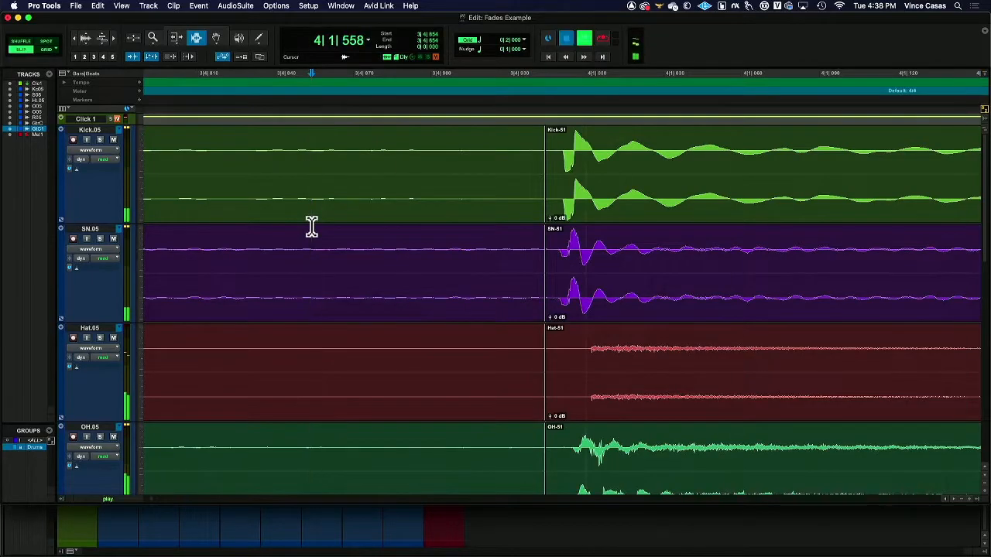
key("space")
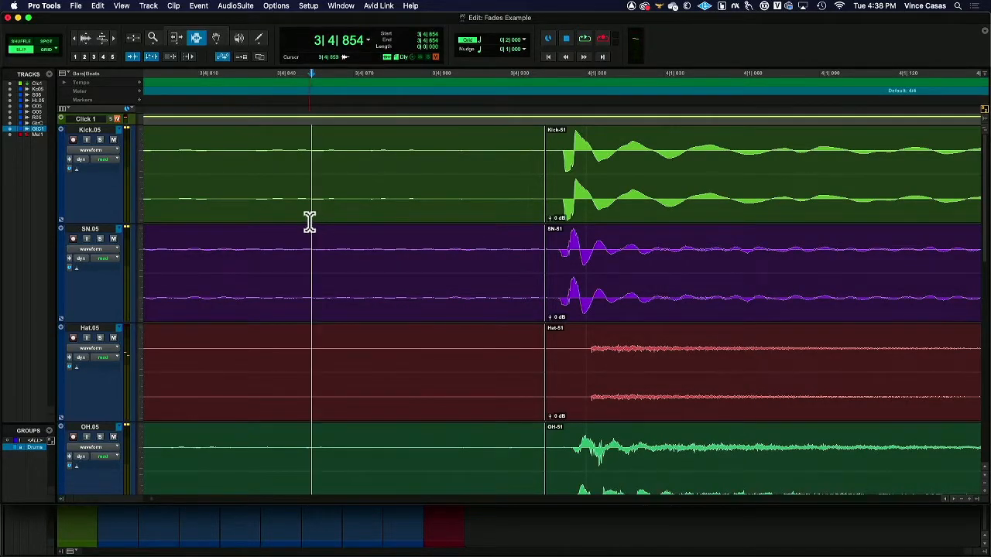